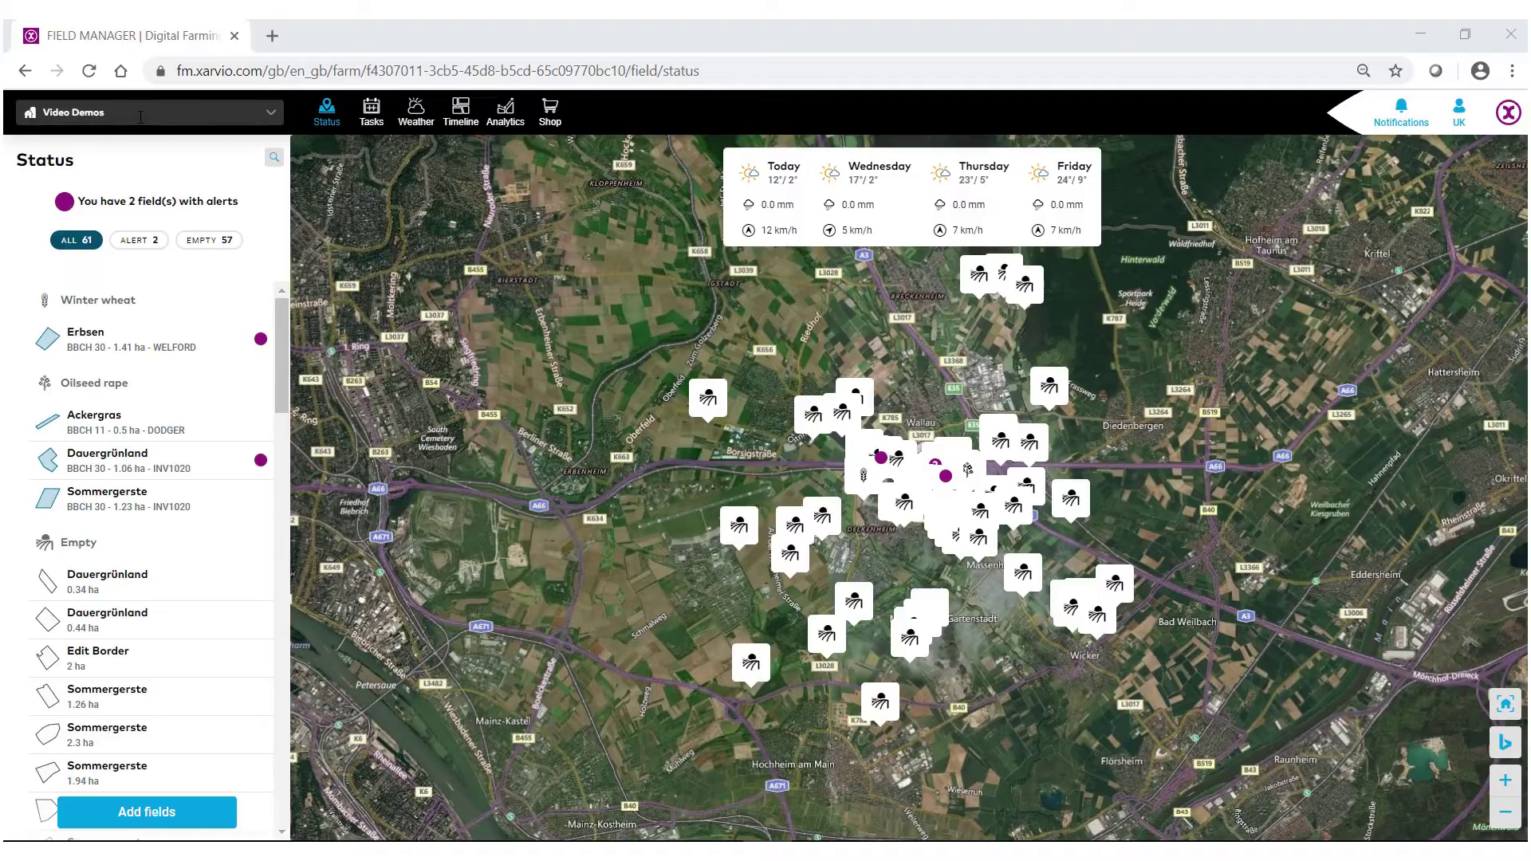
# Step: Add a new farm named 'Test' and dismiss its getting-started overlay
pyautogui.click(271, 116)
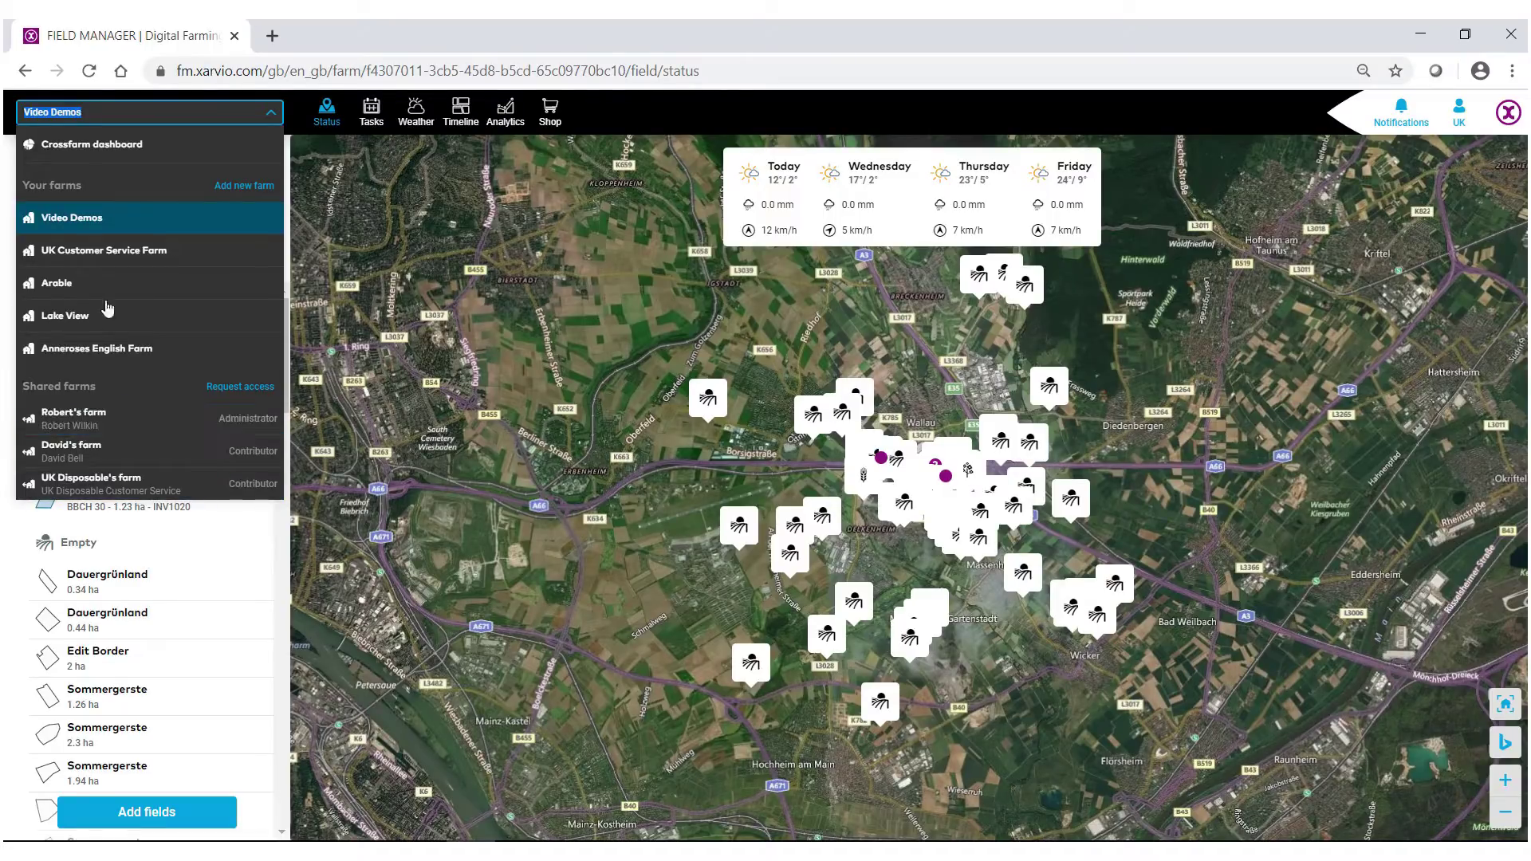
pyautogui.click(240, 187)
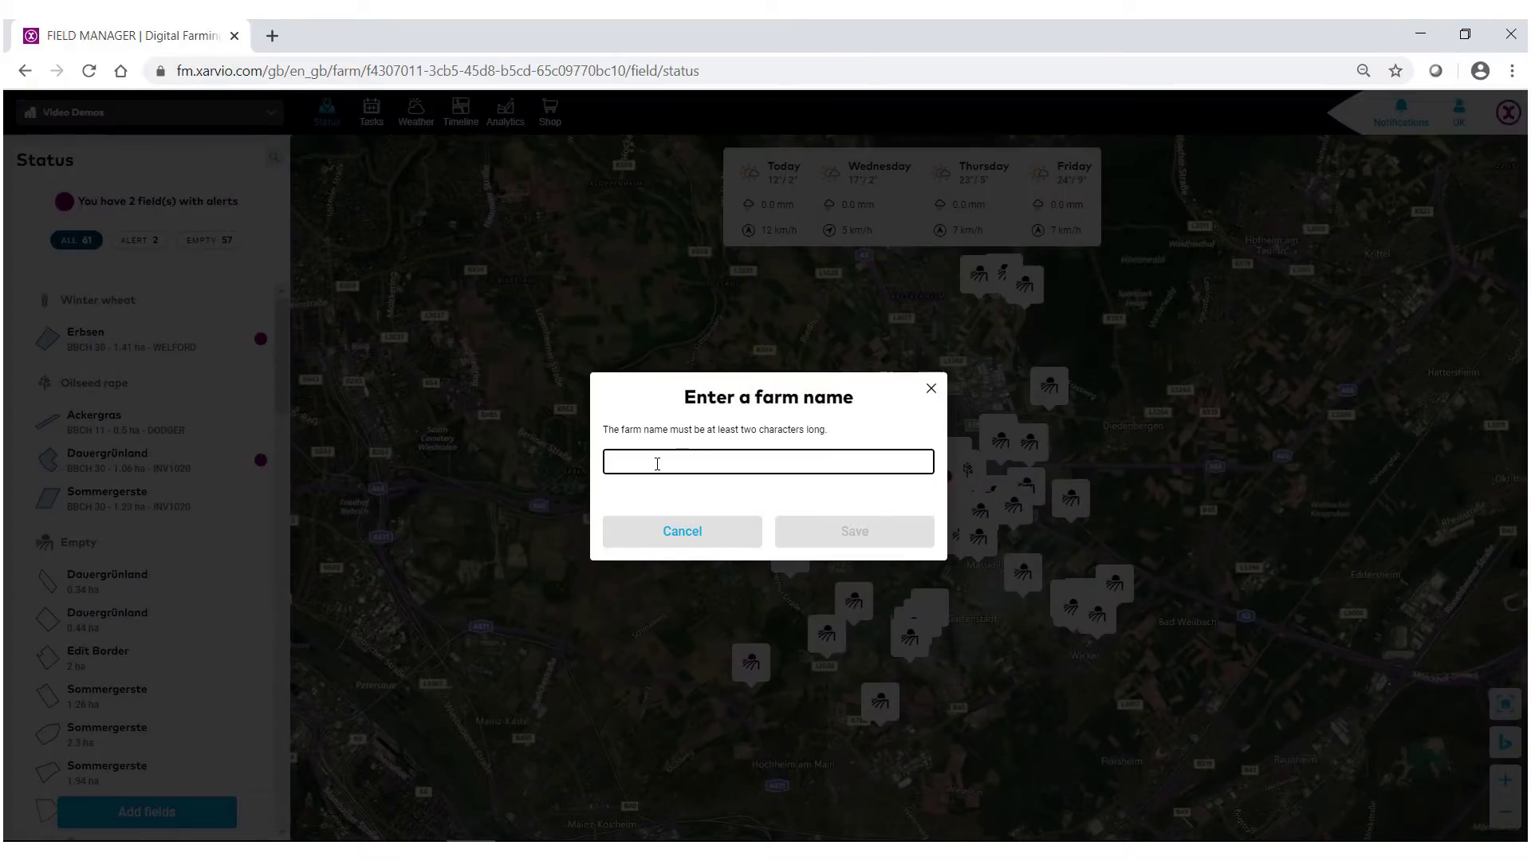
pyautogui.write('Test')
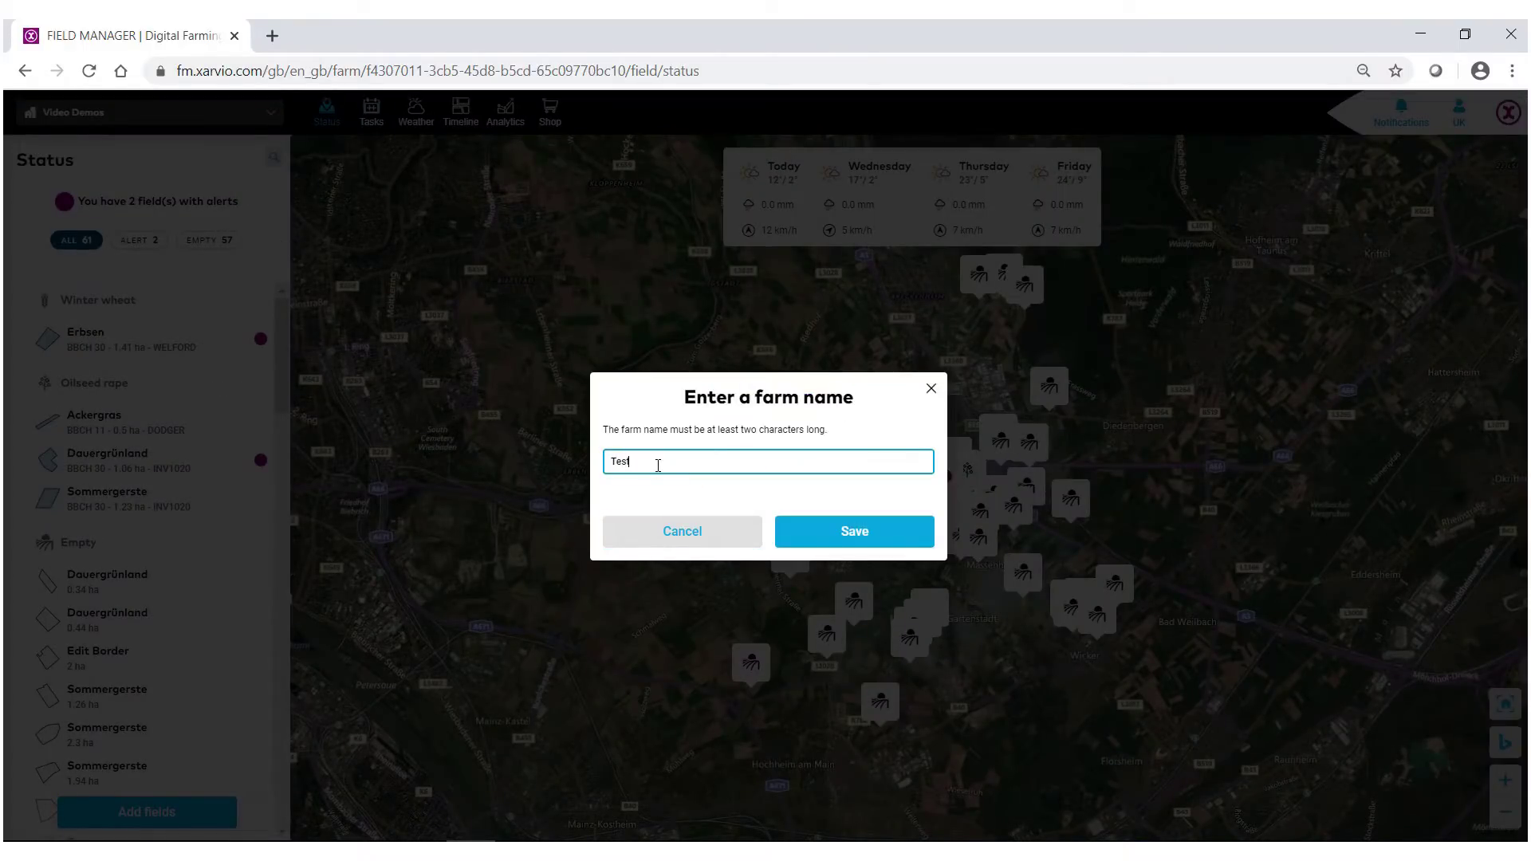
pyautogui.click(916, 531)
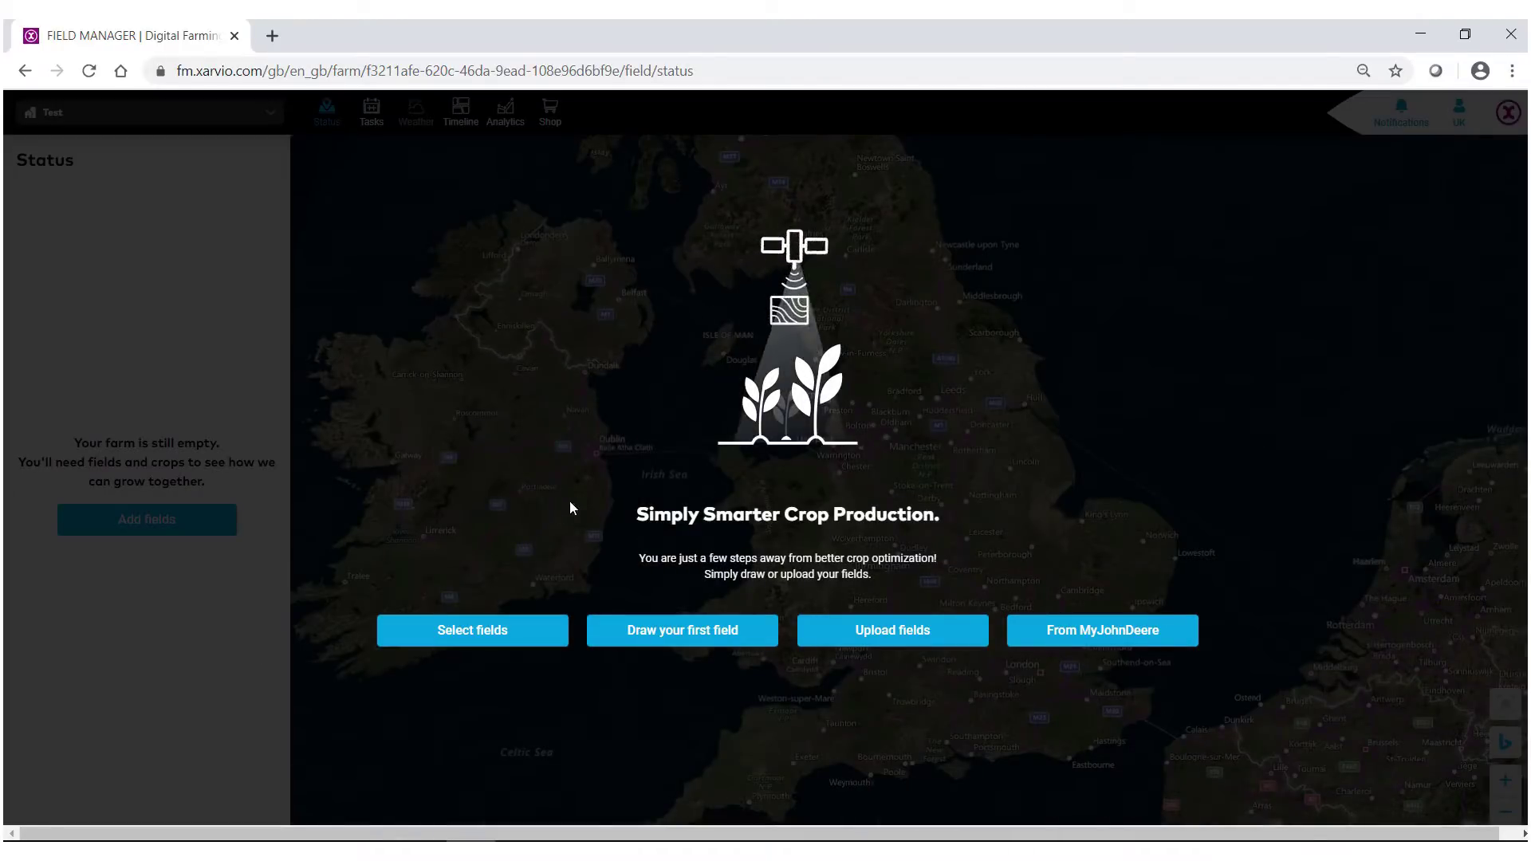
pyautogui.click(356, 383)
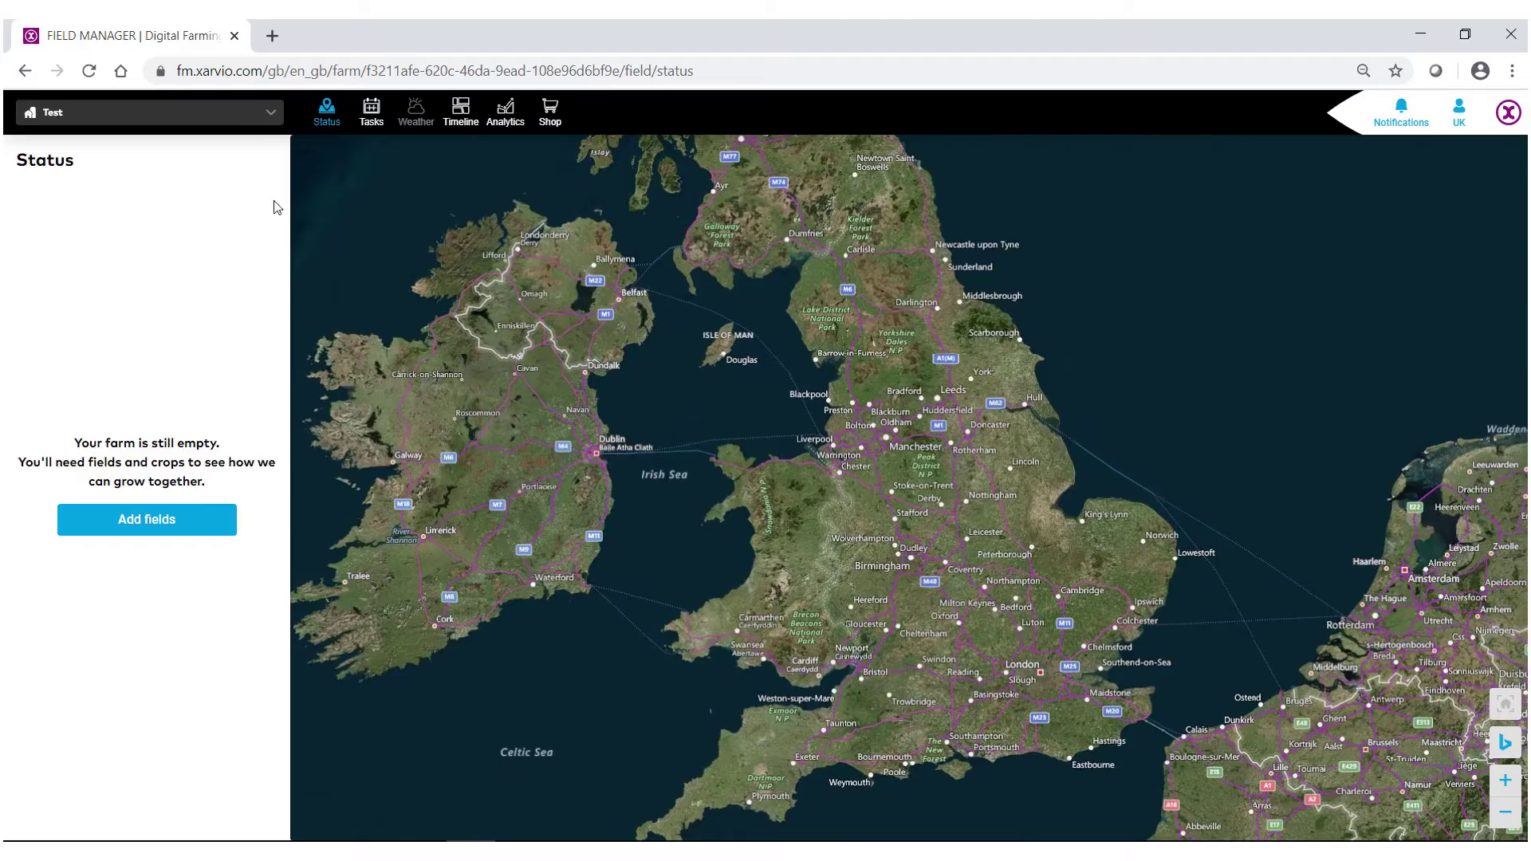
# Step: Switch from the Test farm to the Crossfarm dashboard via the farm list
pyautogui.click(271, 121)
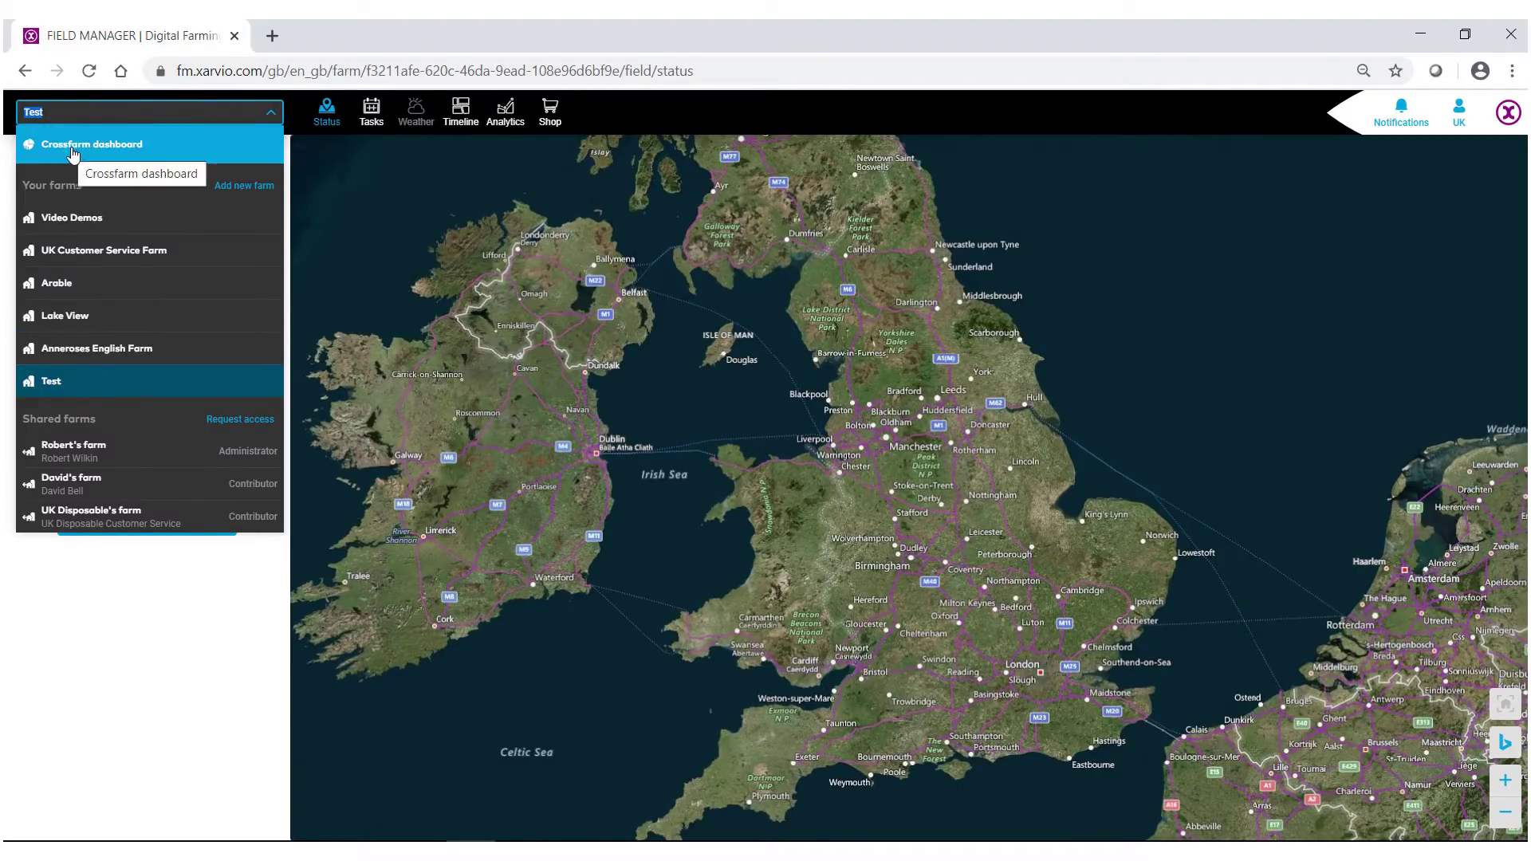
pyautogui.click(125, 147)
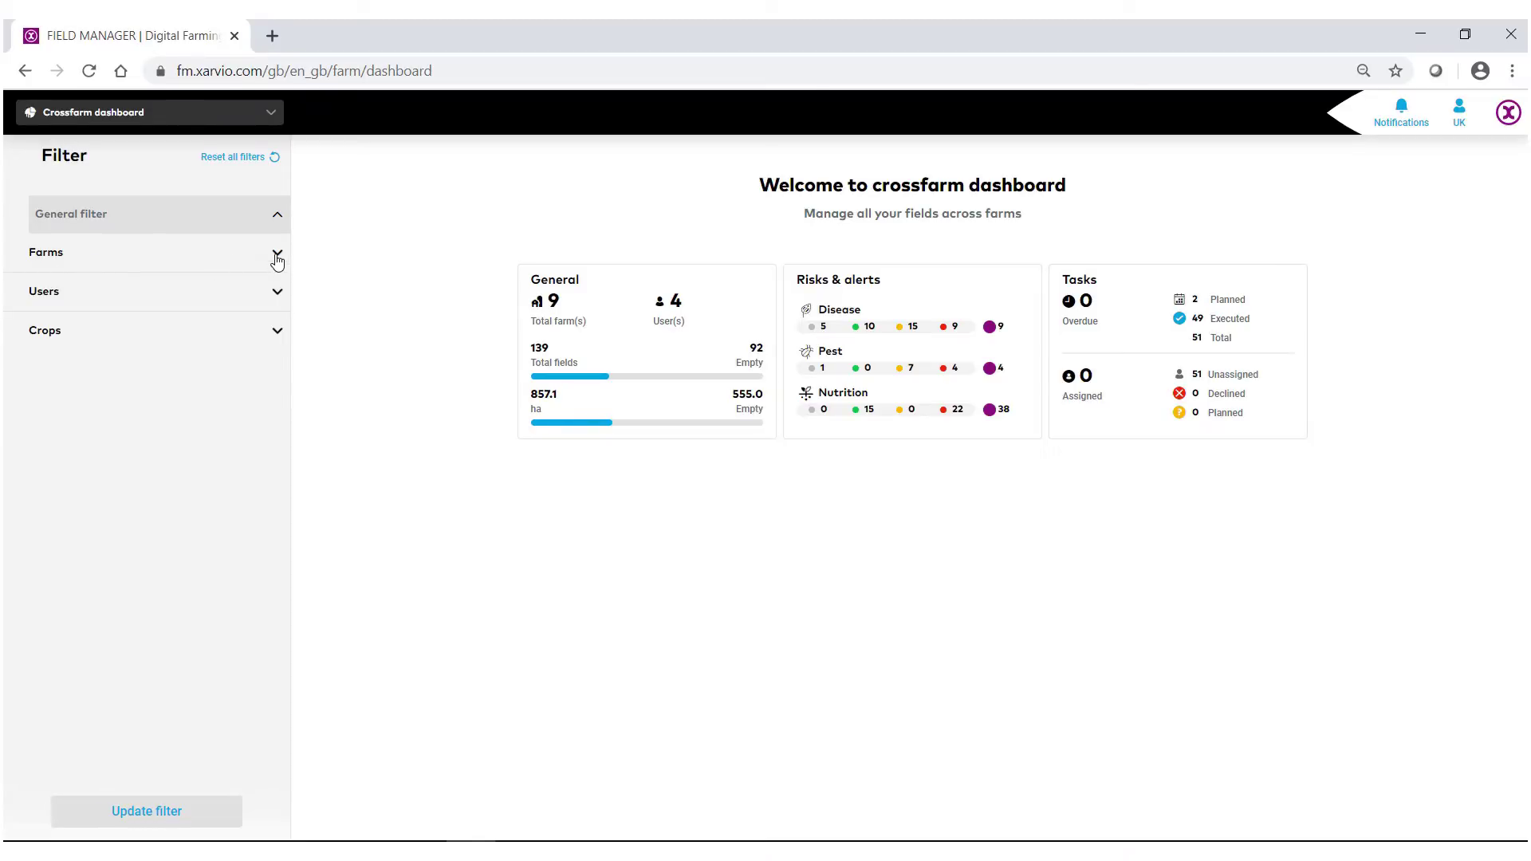
# Step: Add Video Demos and UK Customer Service Farm to the farm filter
pyautogui.click(276, 253)
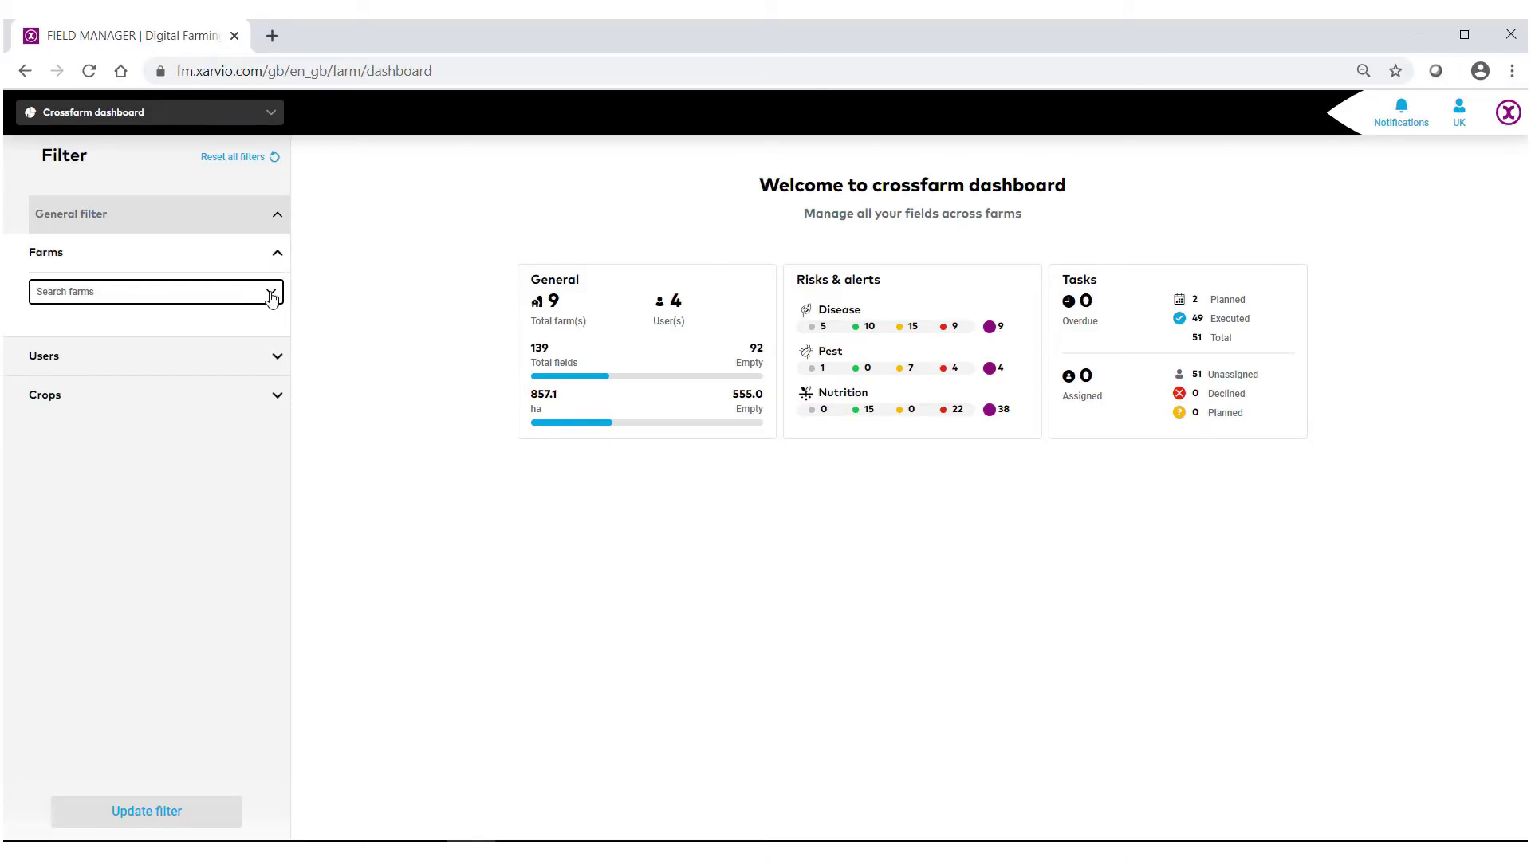
pyautogui.click(270, 291)
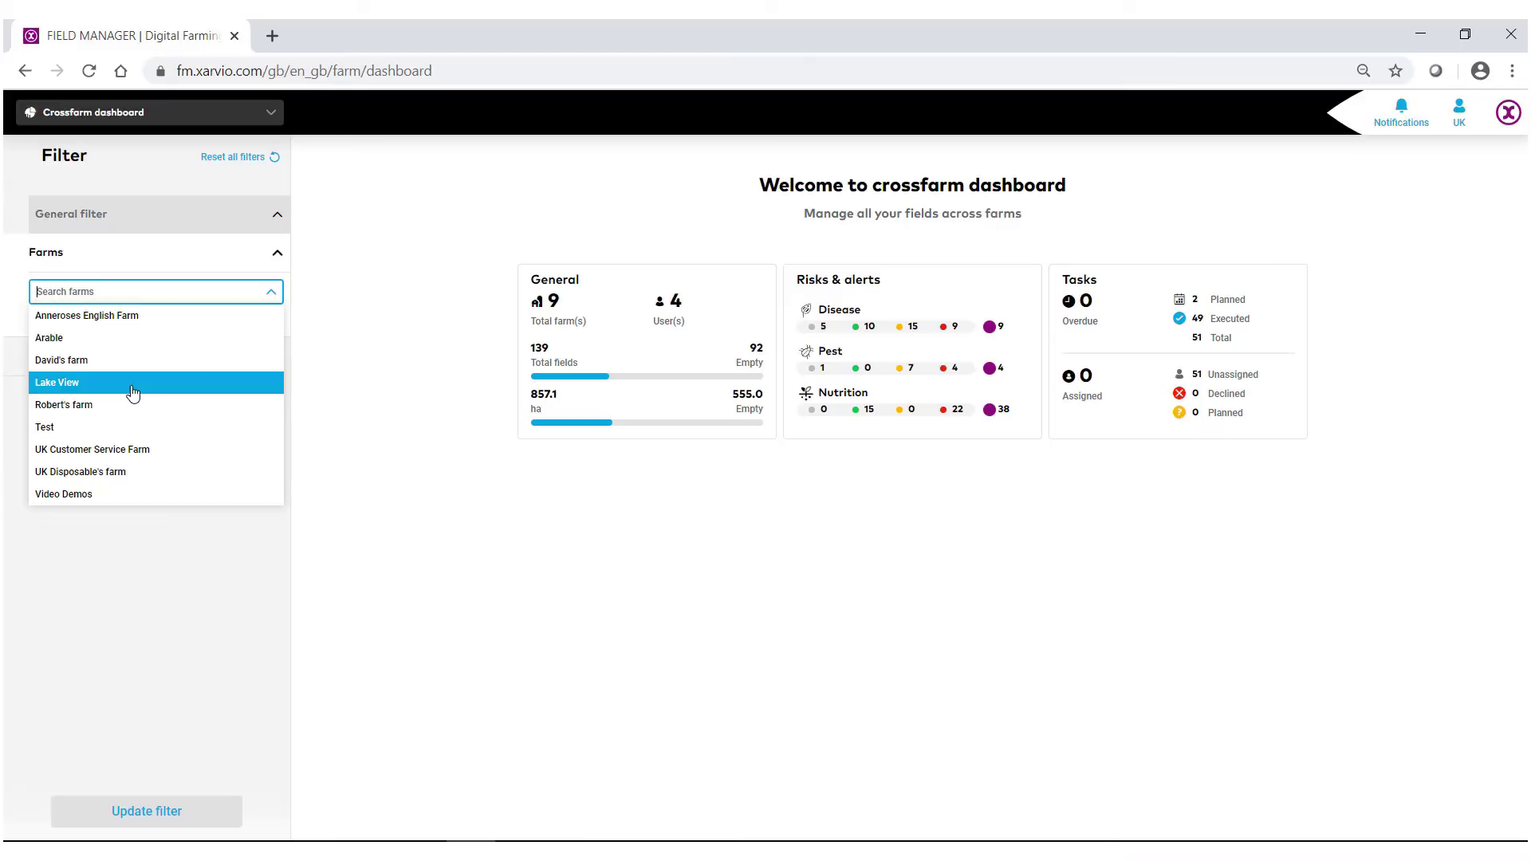
pyautogui.click(85, 495)
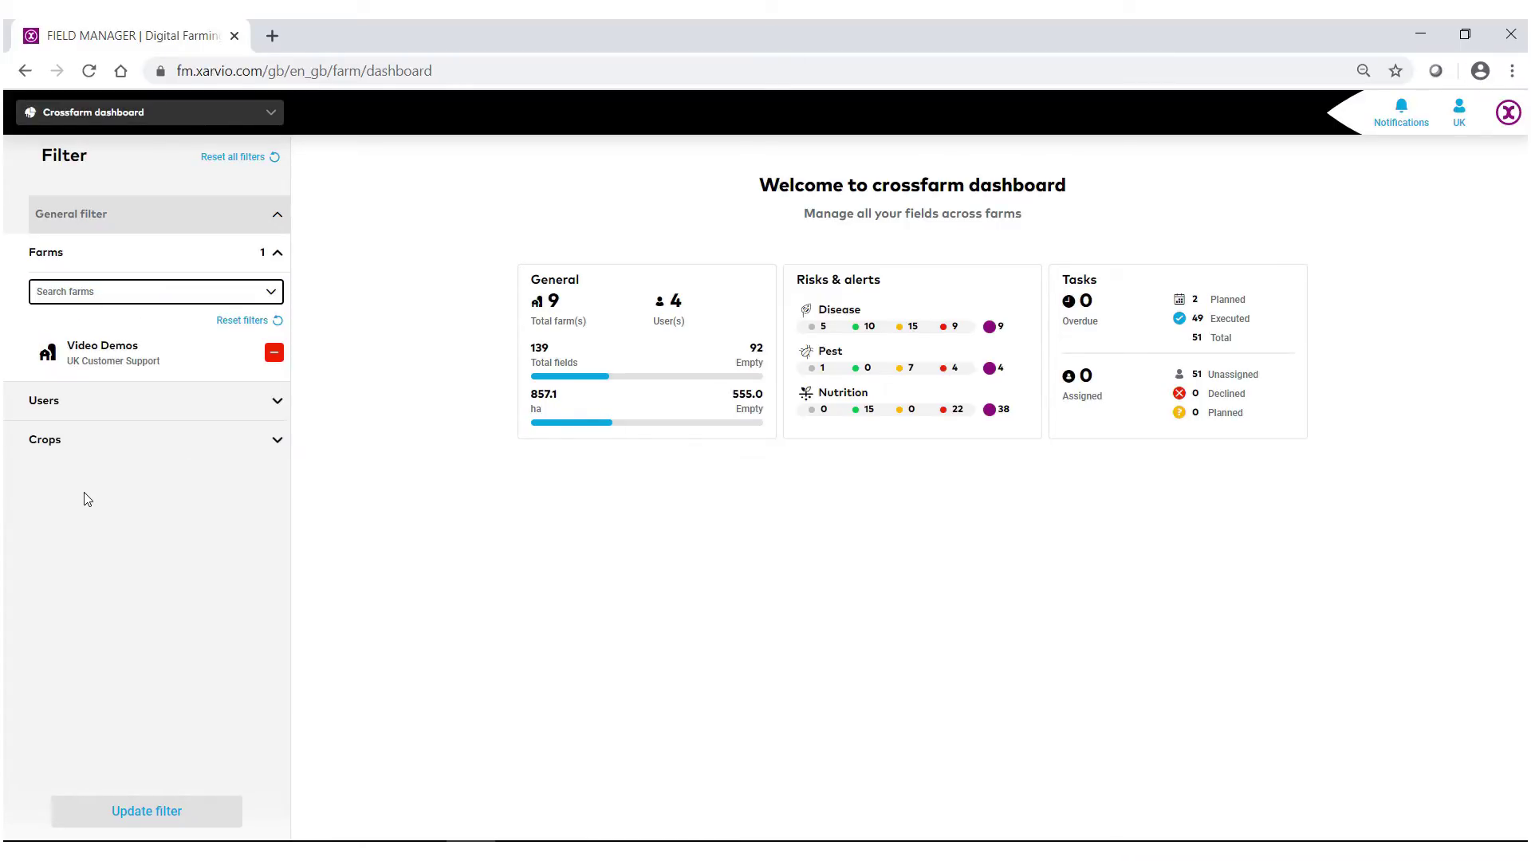
pyautogui.click(272, 294)
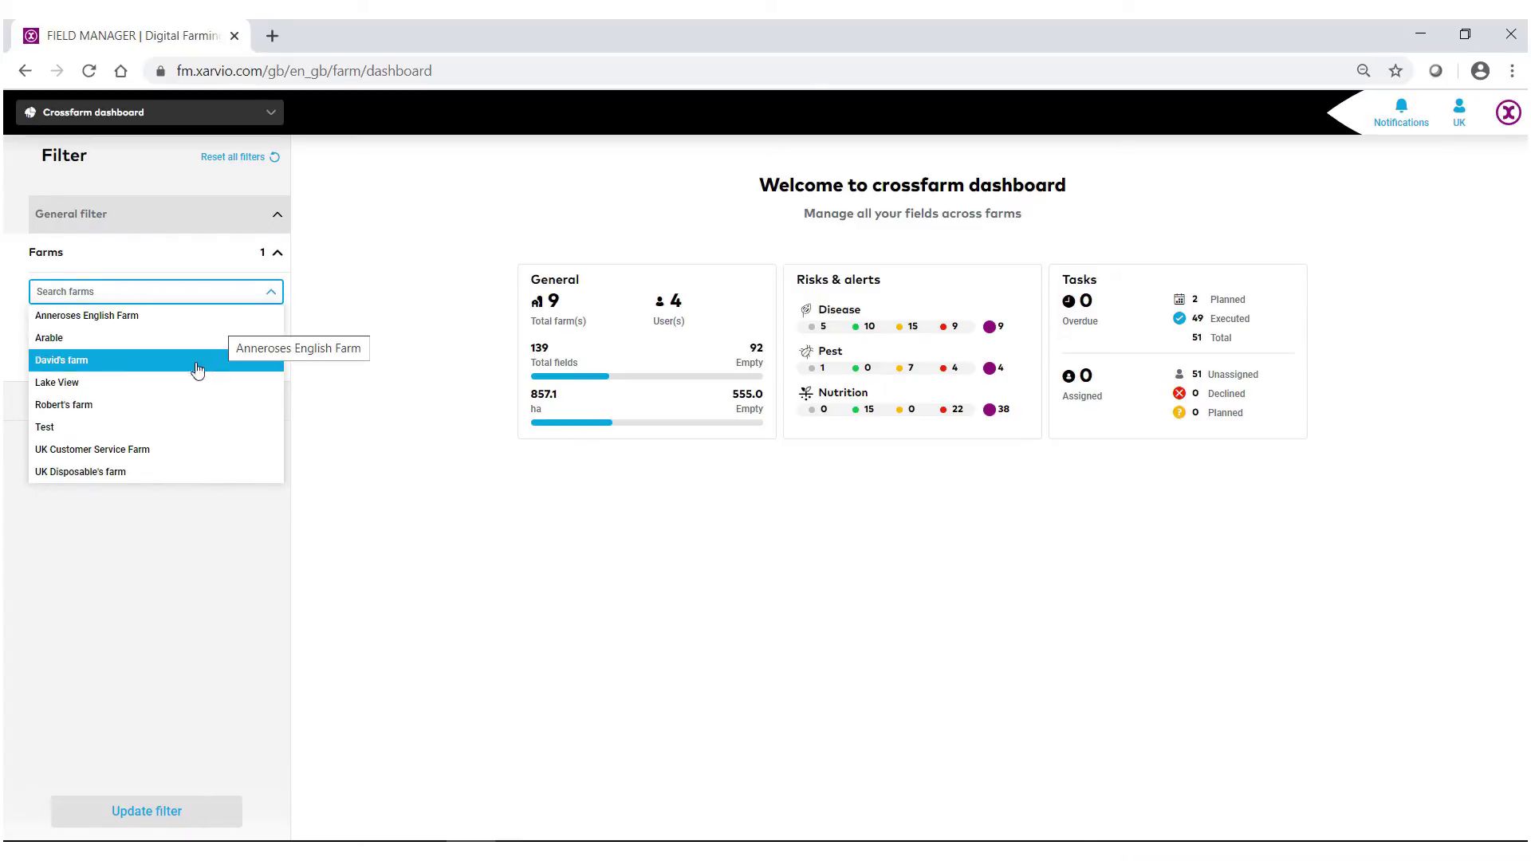
pyautogui.click(180, 448)
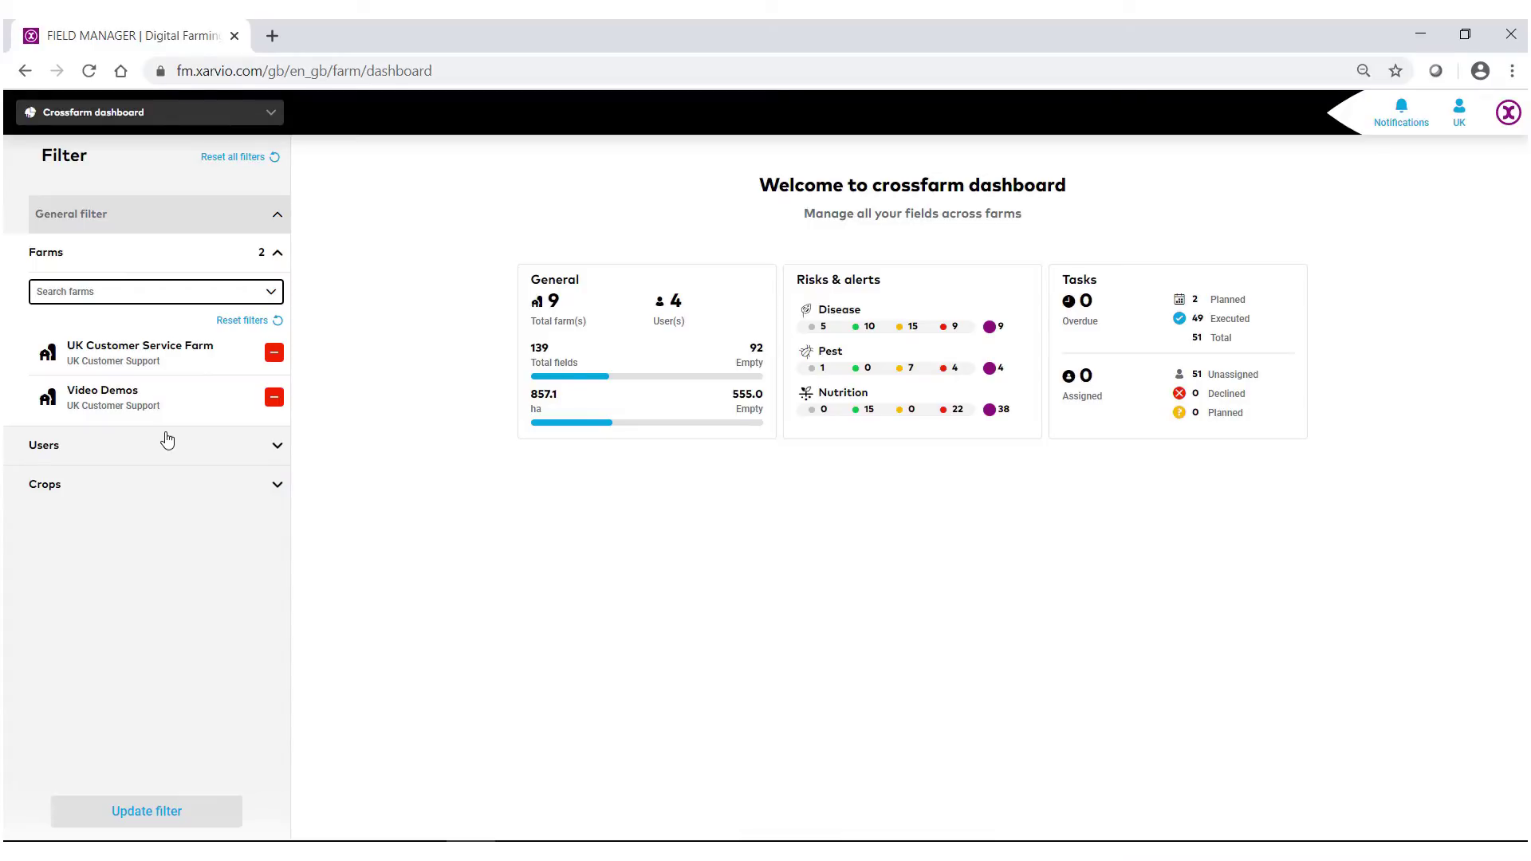
# Step: Check the Users filter list and collapse it without selecting any user
pyautogui.click(275, 449)
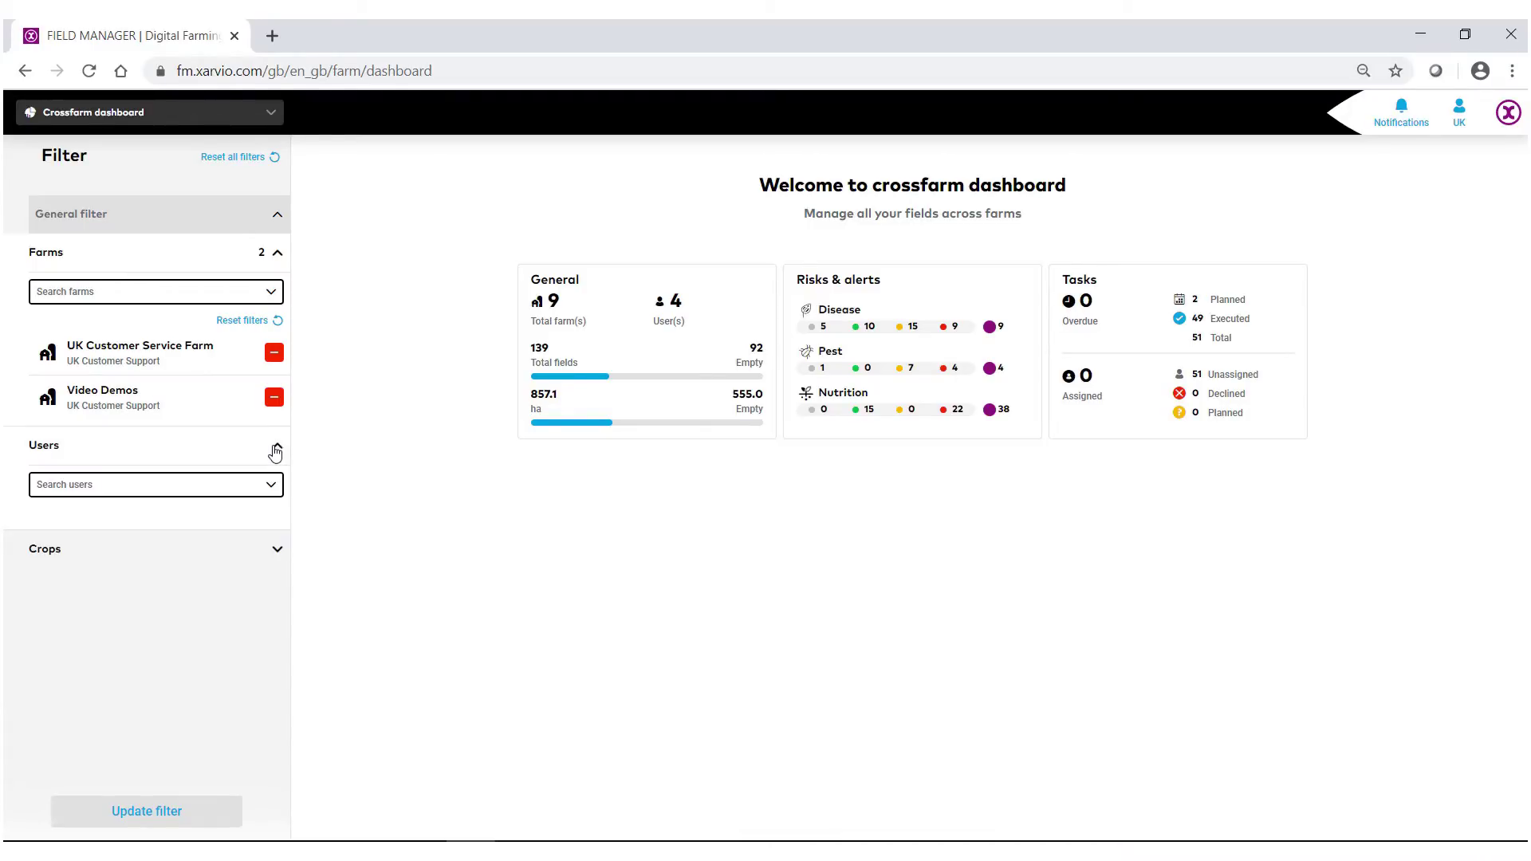
pyautogui.click(269, 488)
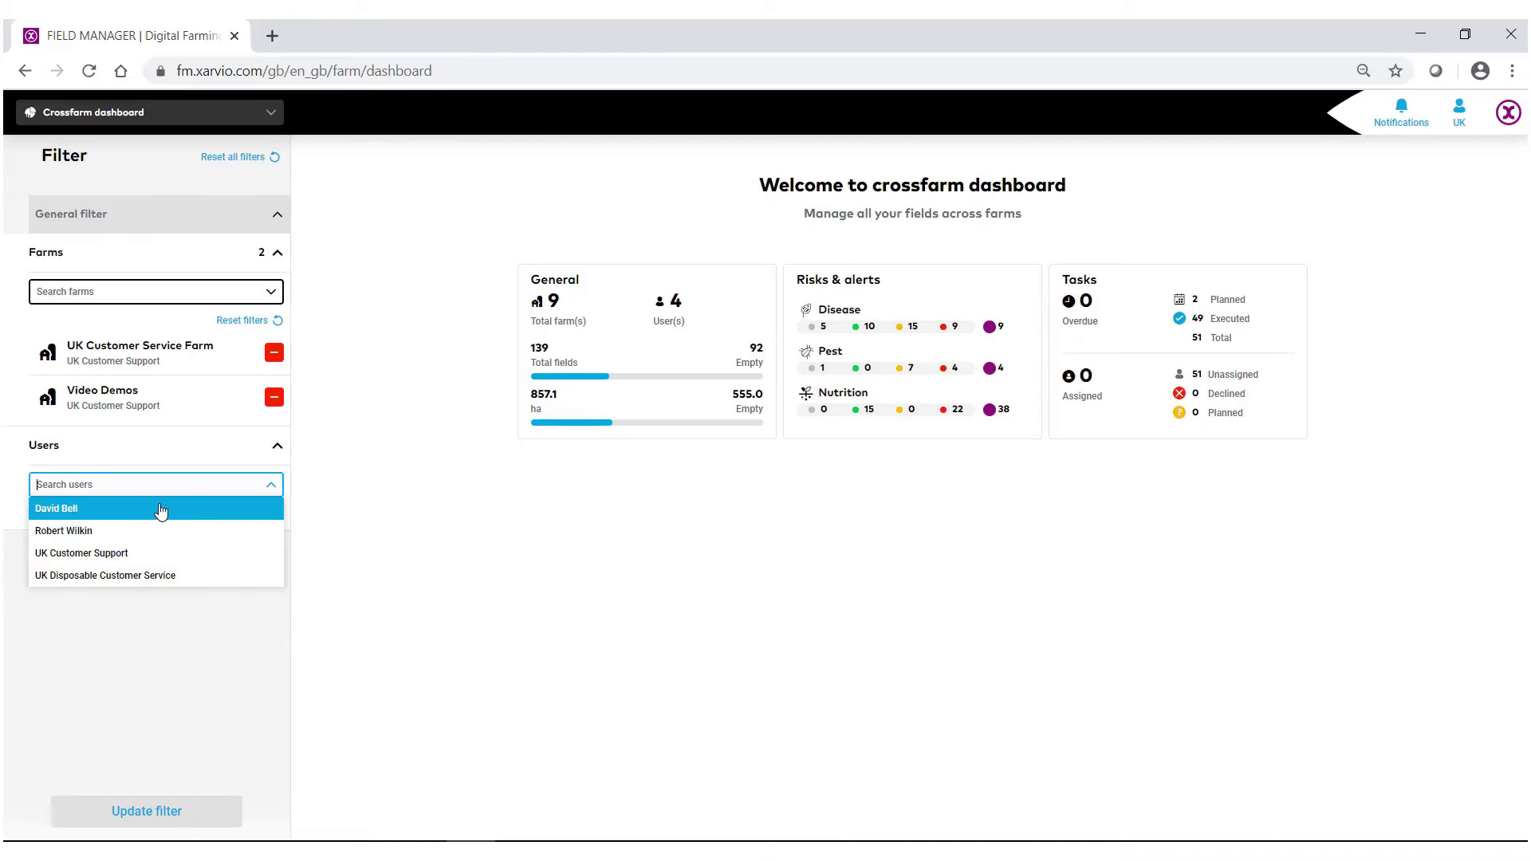
pyautogui.click(271, 486)
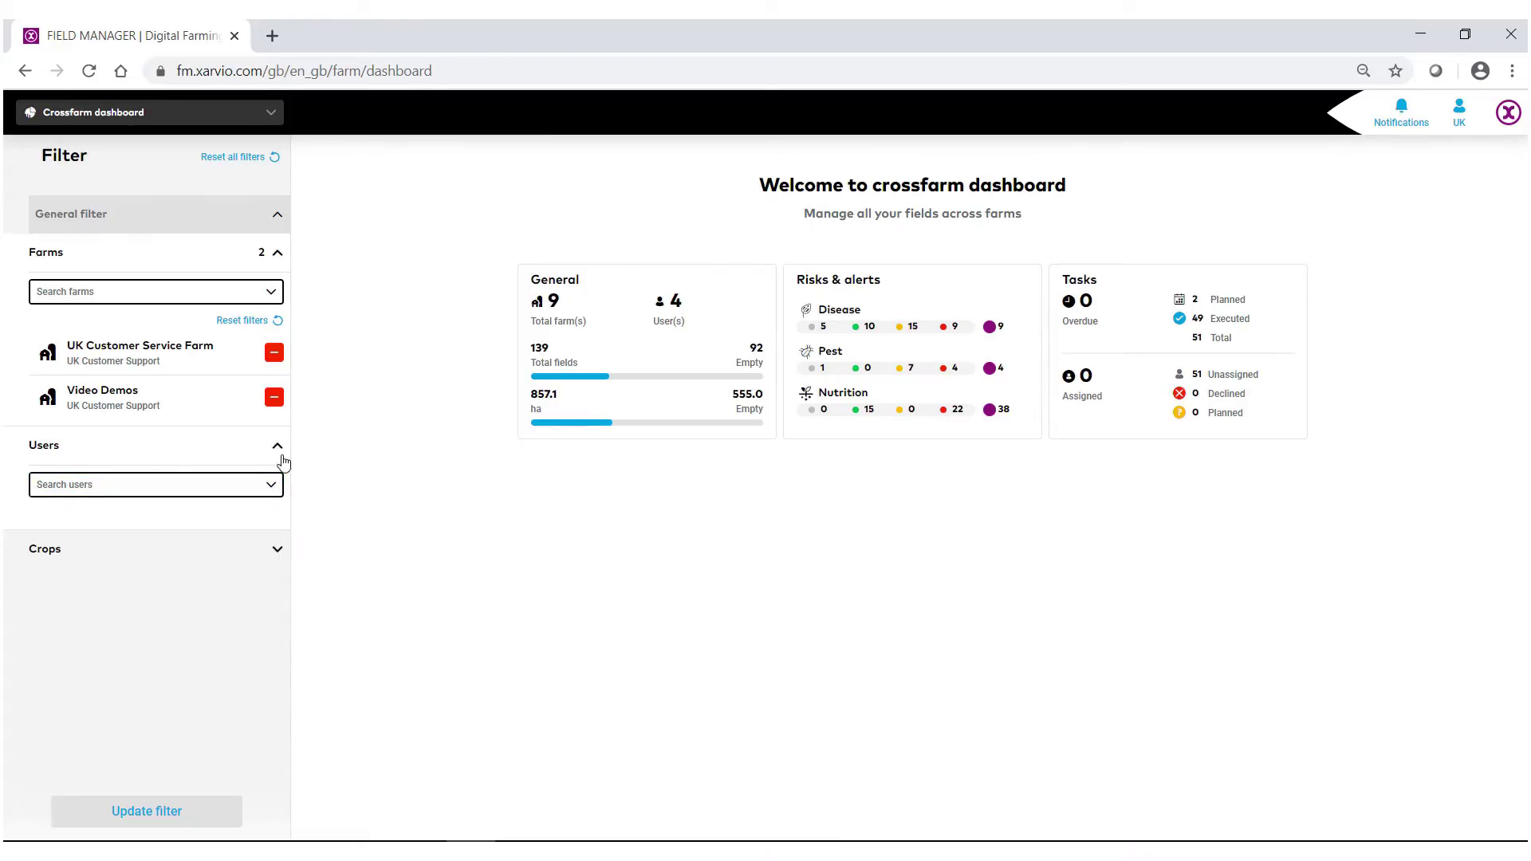
pyautogui.click(278, 446)
# Step: Set the crop filter to Winter wheat only, dropping Winter barley, and apply the filters
pyautogui.click(277, 490)
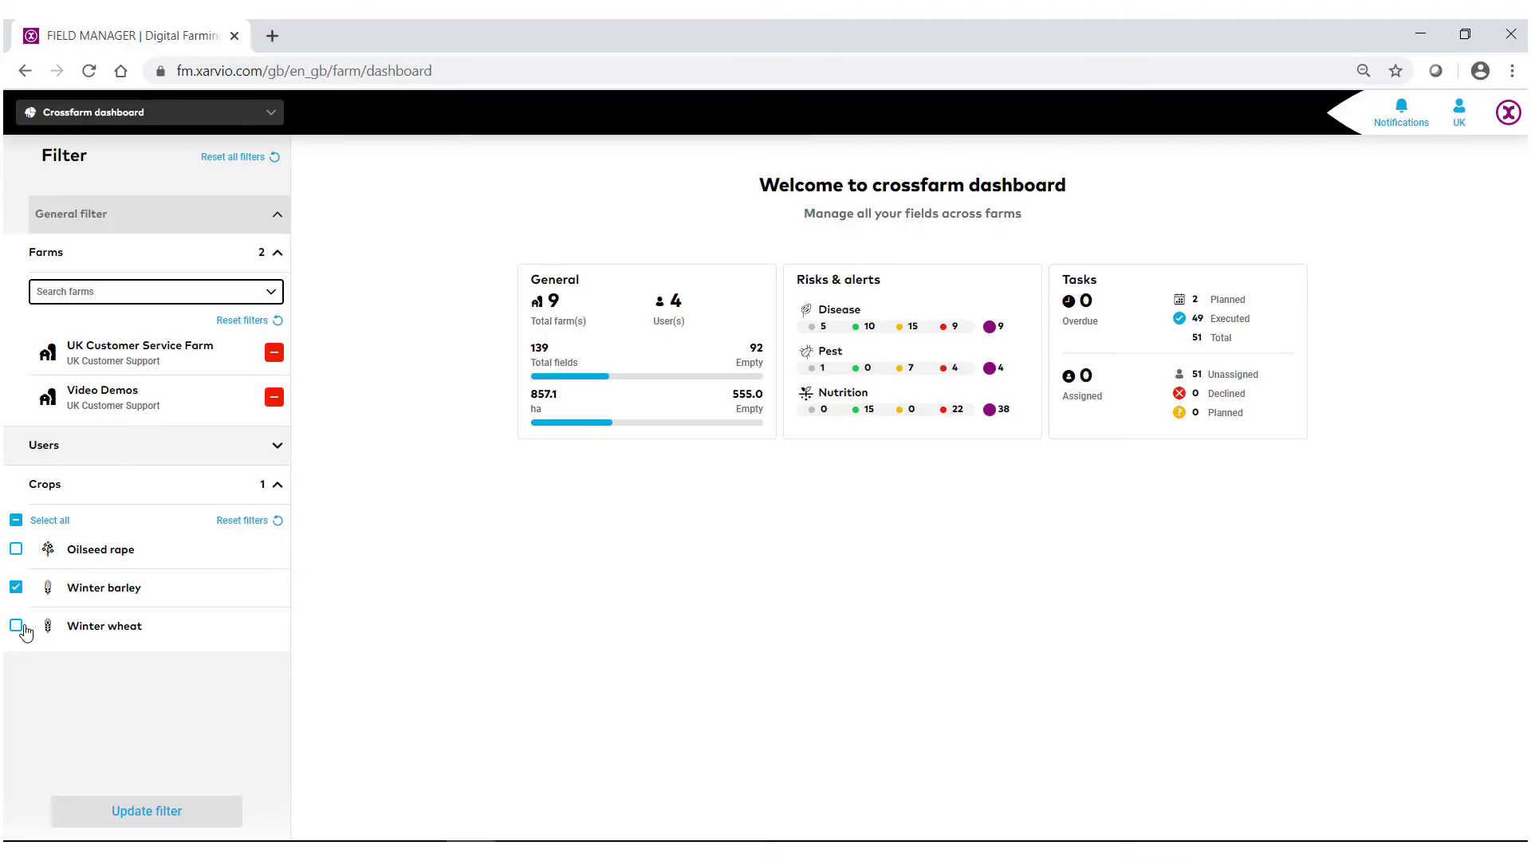
pyautogui.click(16, 588)
pyautogui.click(16, 549)
pyautogui.click(16, 550)
pyautogui.click(22, 628)
pyautogui.click(164, 812)
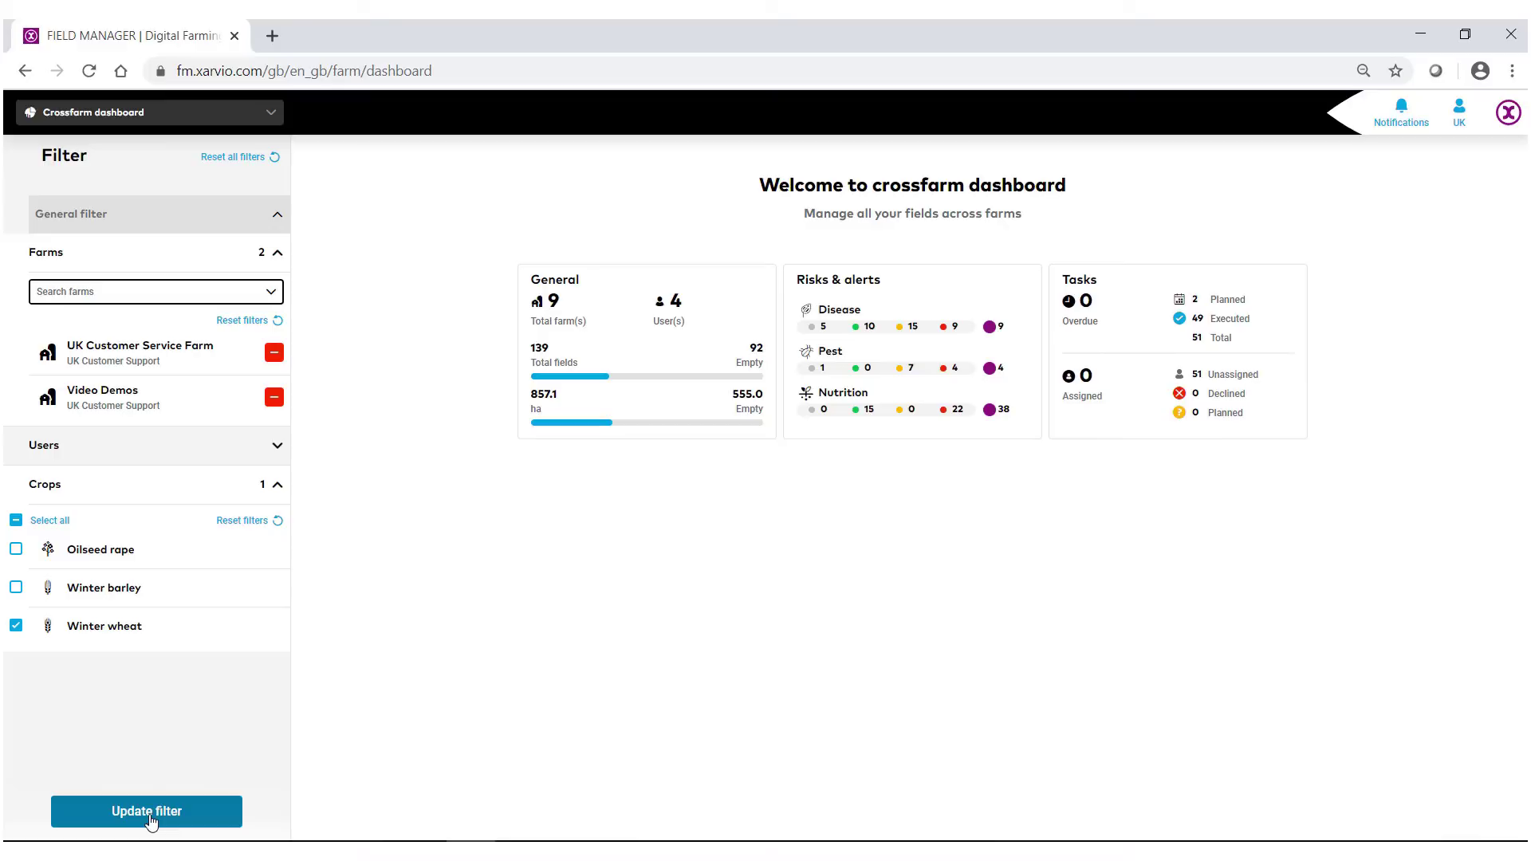
pyautogui.click(153, 821)
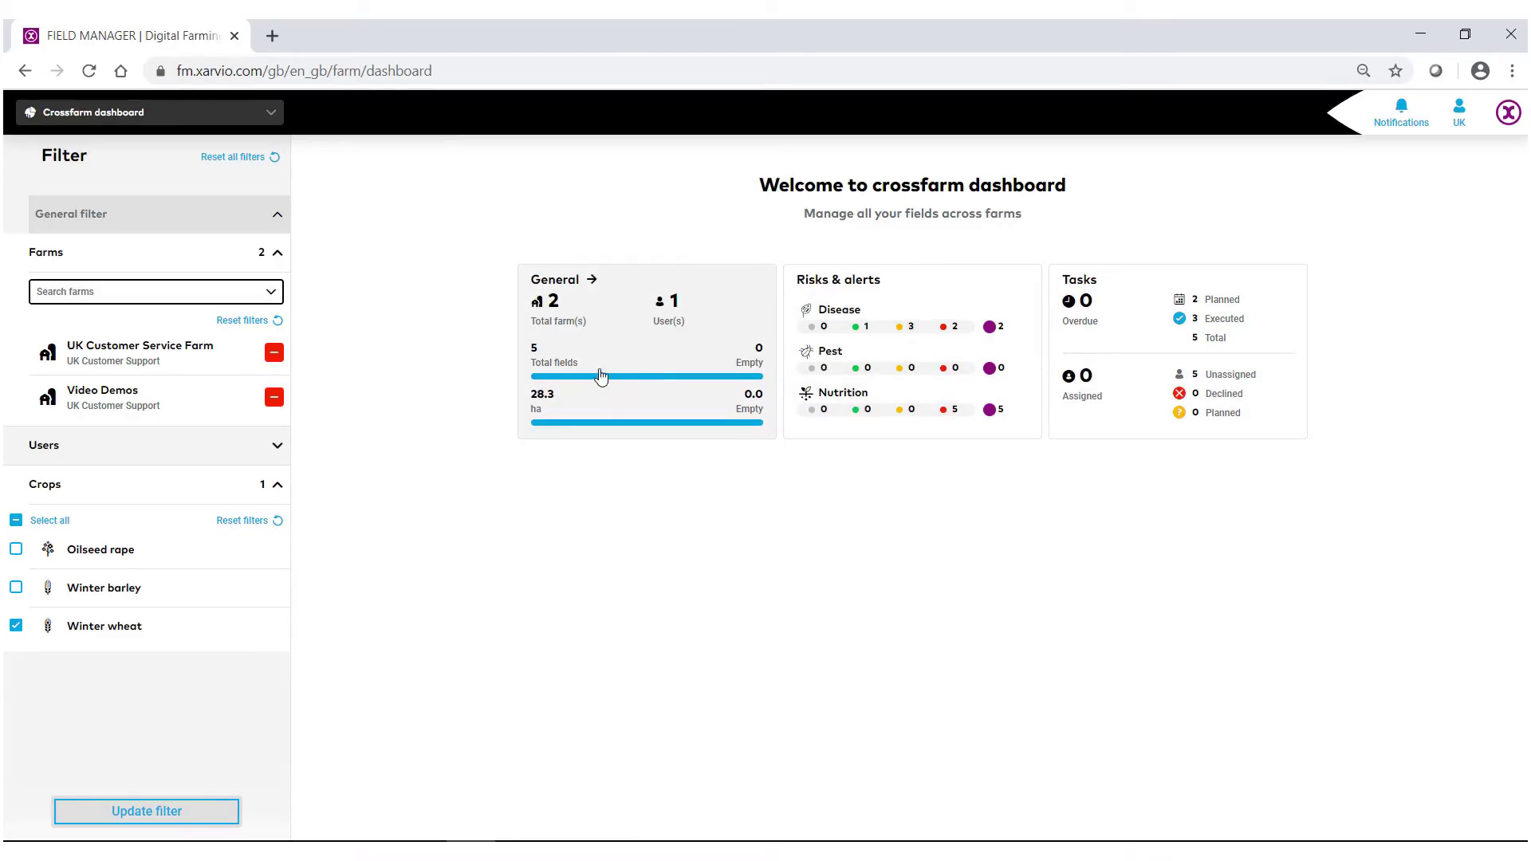
# Step: Review the general overview of the Winter wheat fields and Erbsen's details, then go back
pyautogui.click(597, 288)
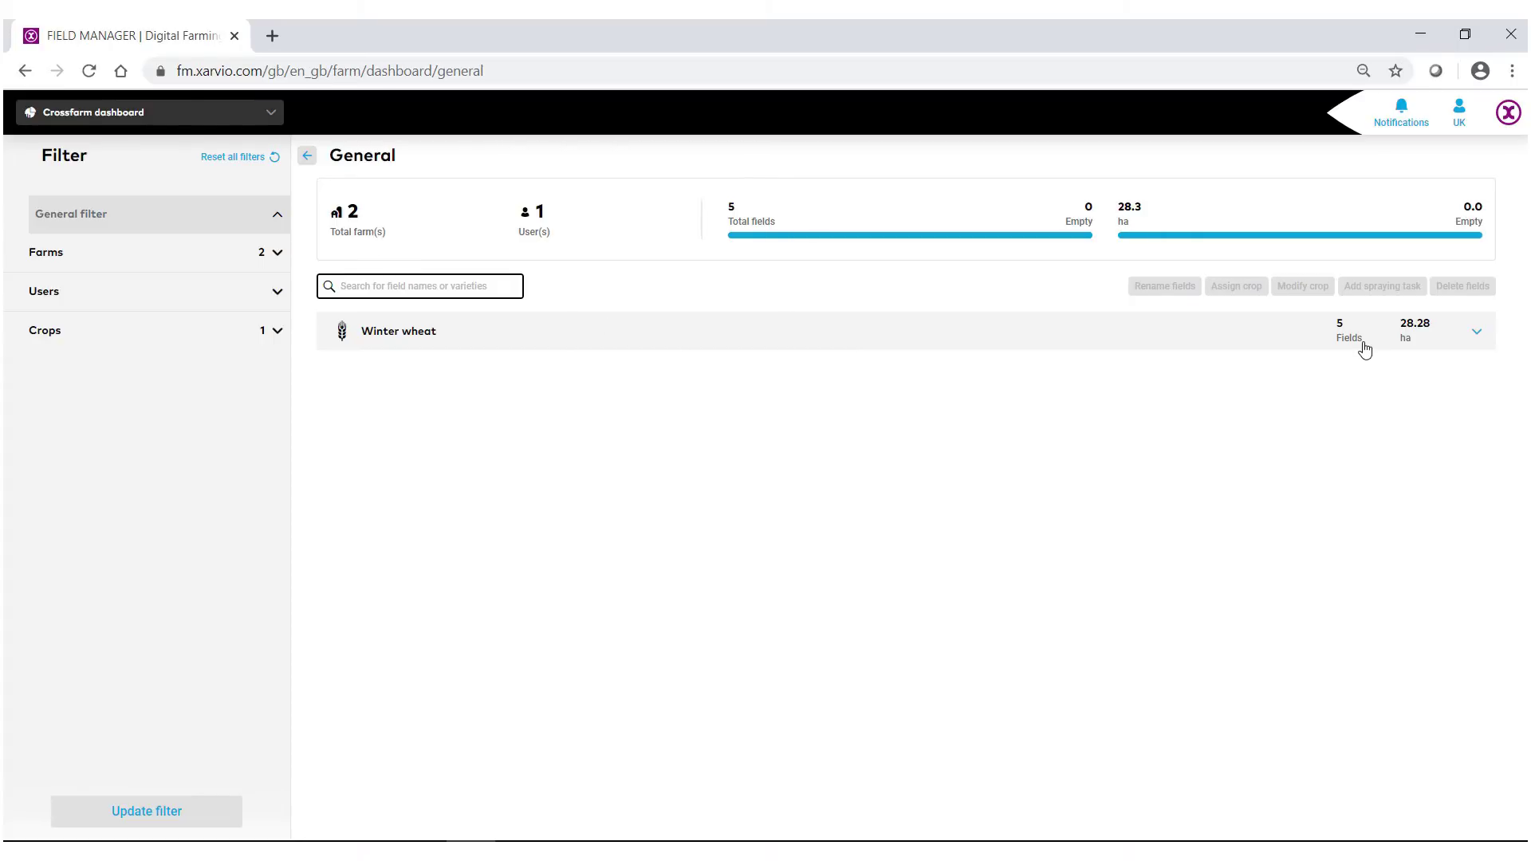
pyautogui.click(1476, 334)
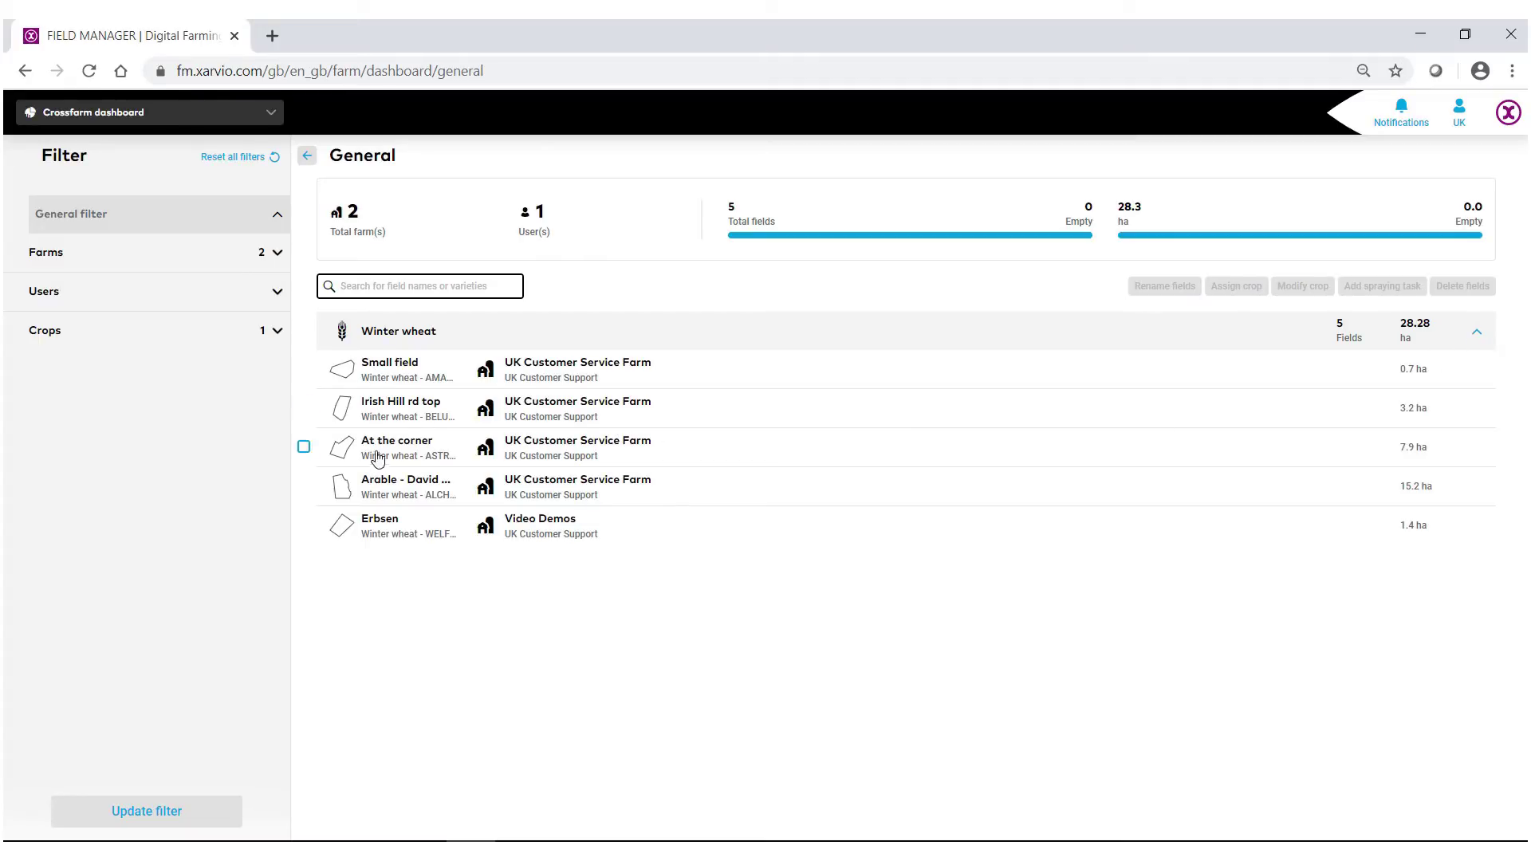
pyautogui.click(304, 530)
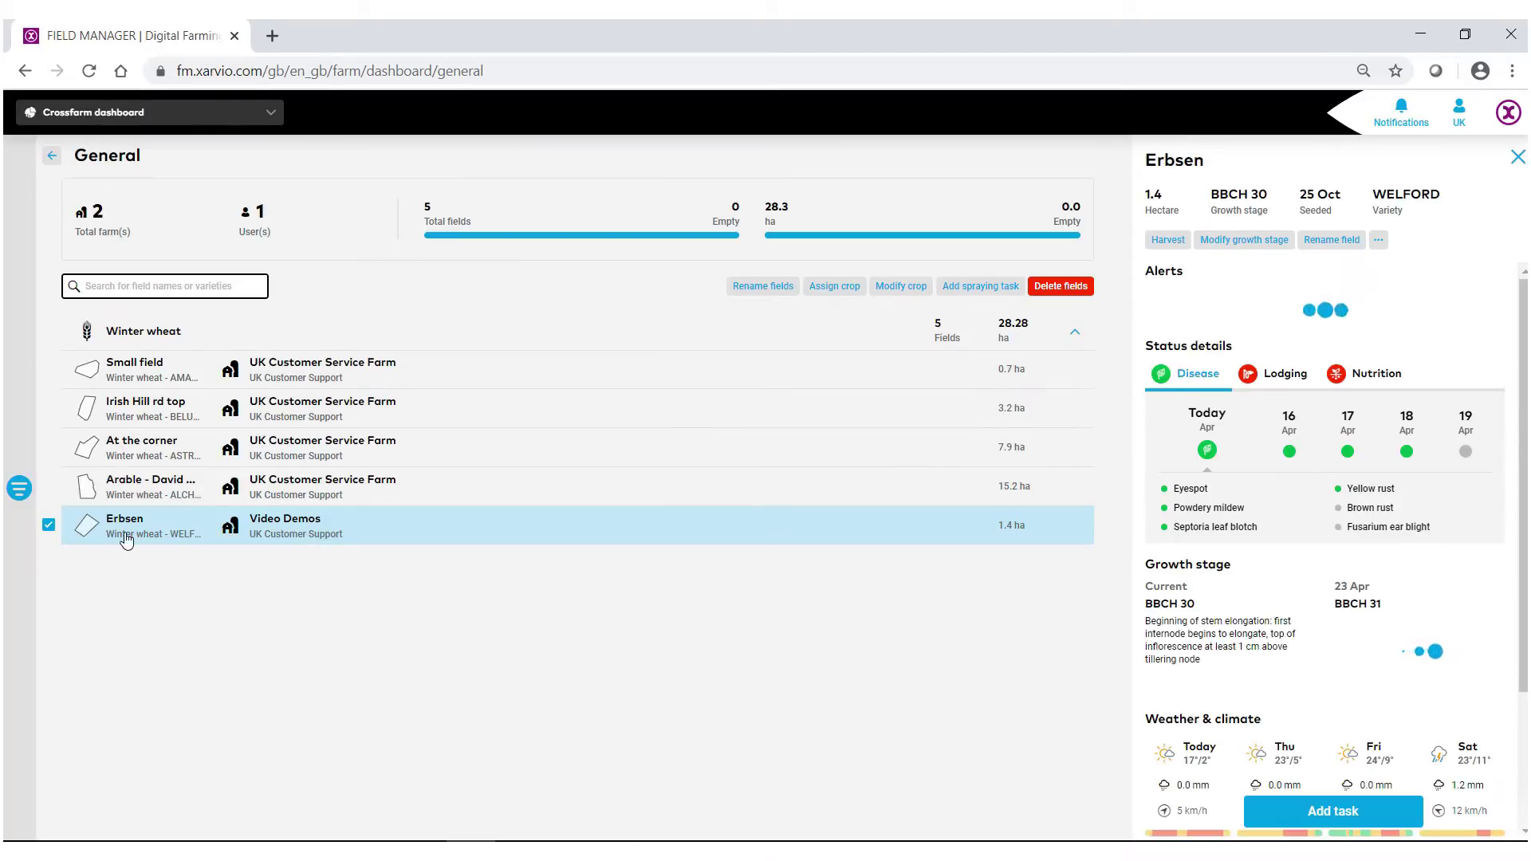
pyautogui.click(50, 524)
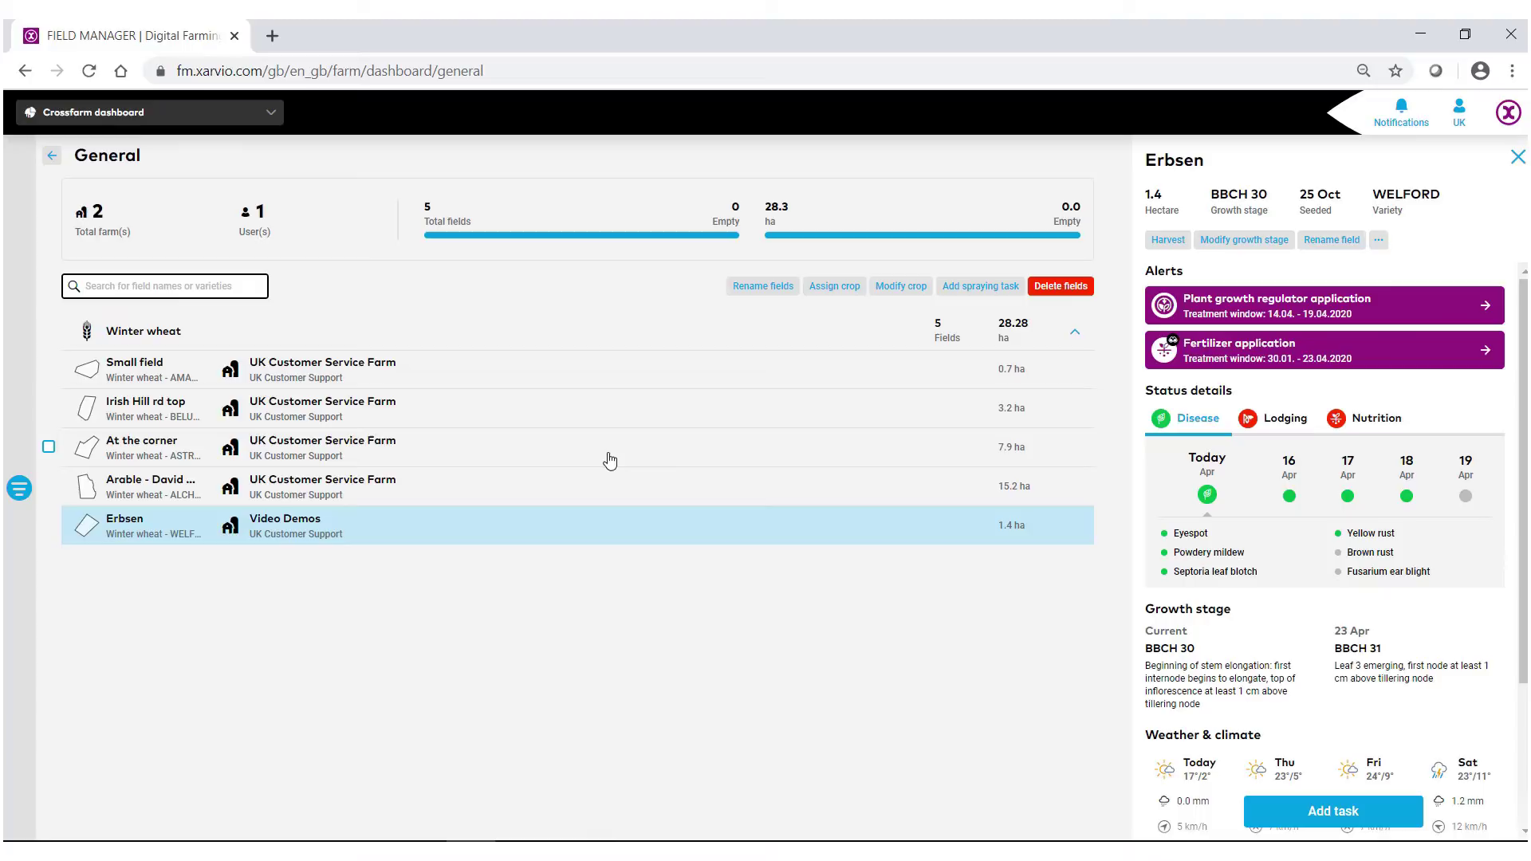
pyautogui.click(50, 162)
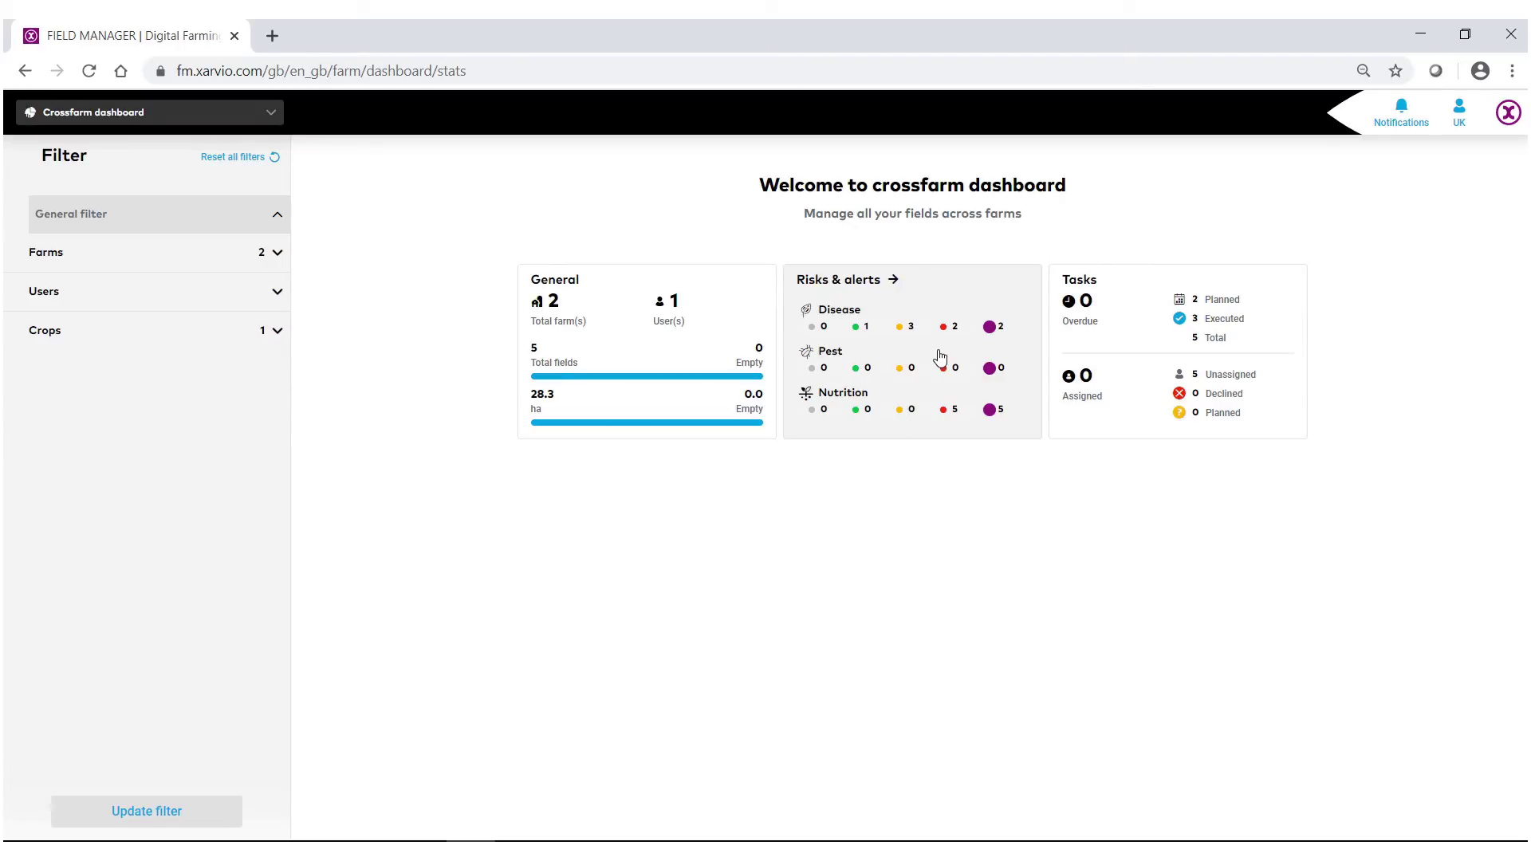
# Step: Open Risks & alerts and show the disease risk level for each Winter wheat field
pyautogui.click(965, 297)
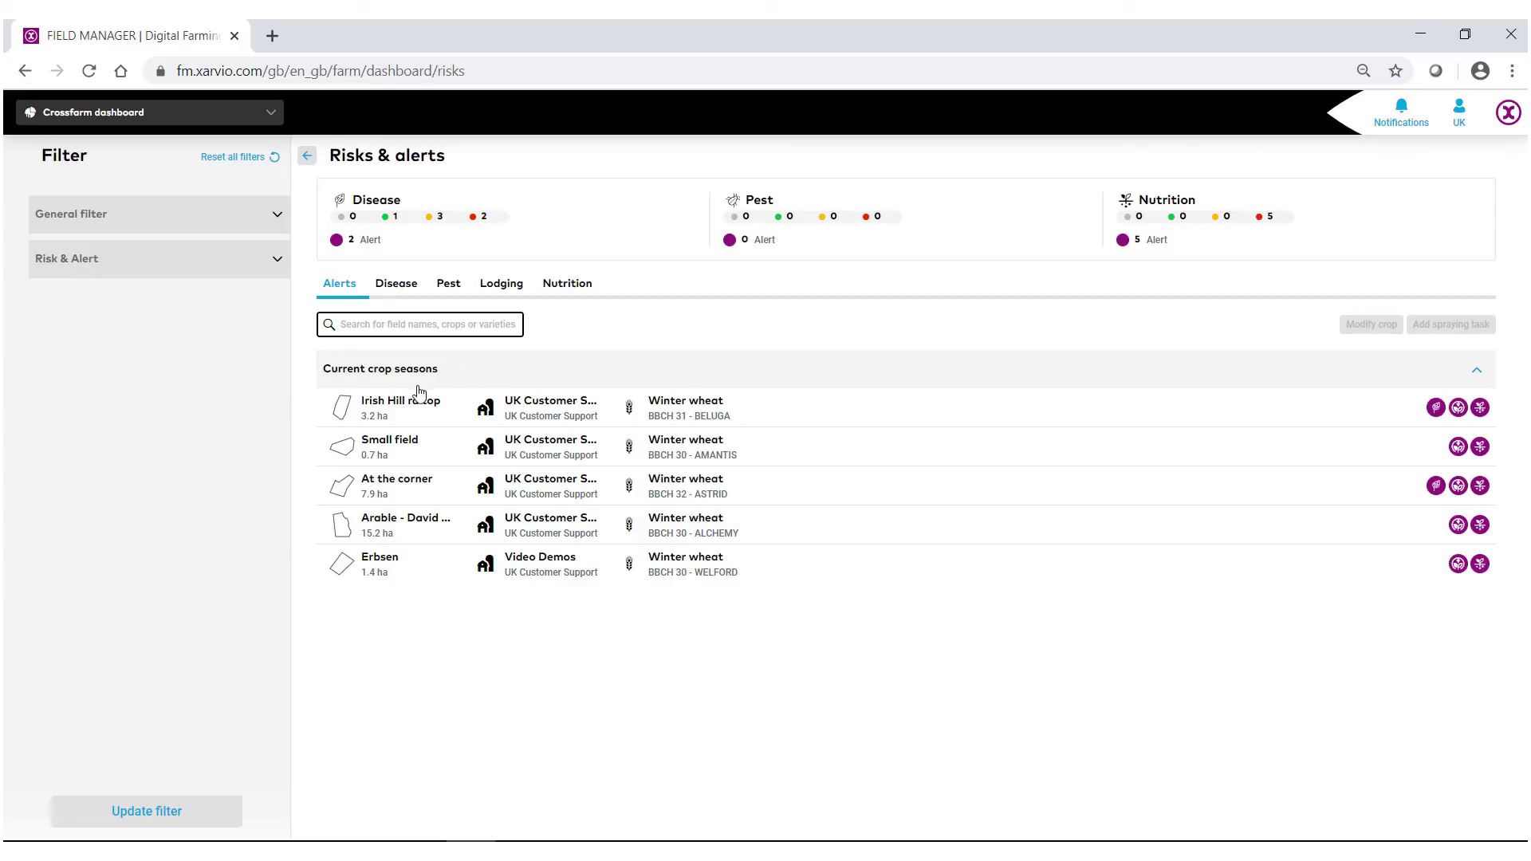
pyautogui.click(413, 289)
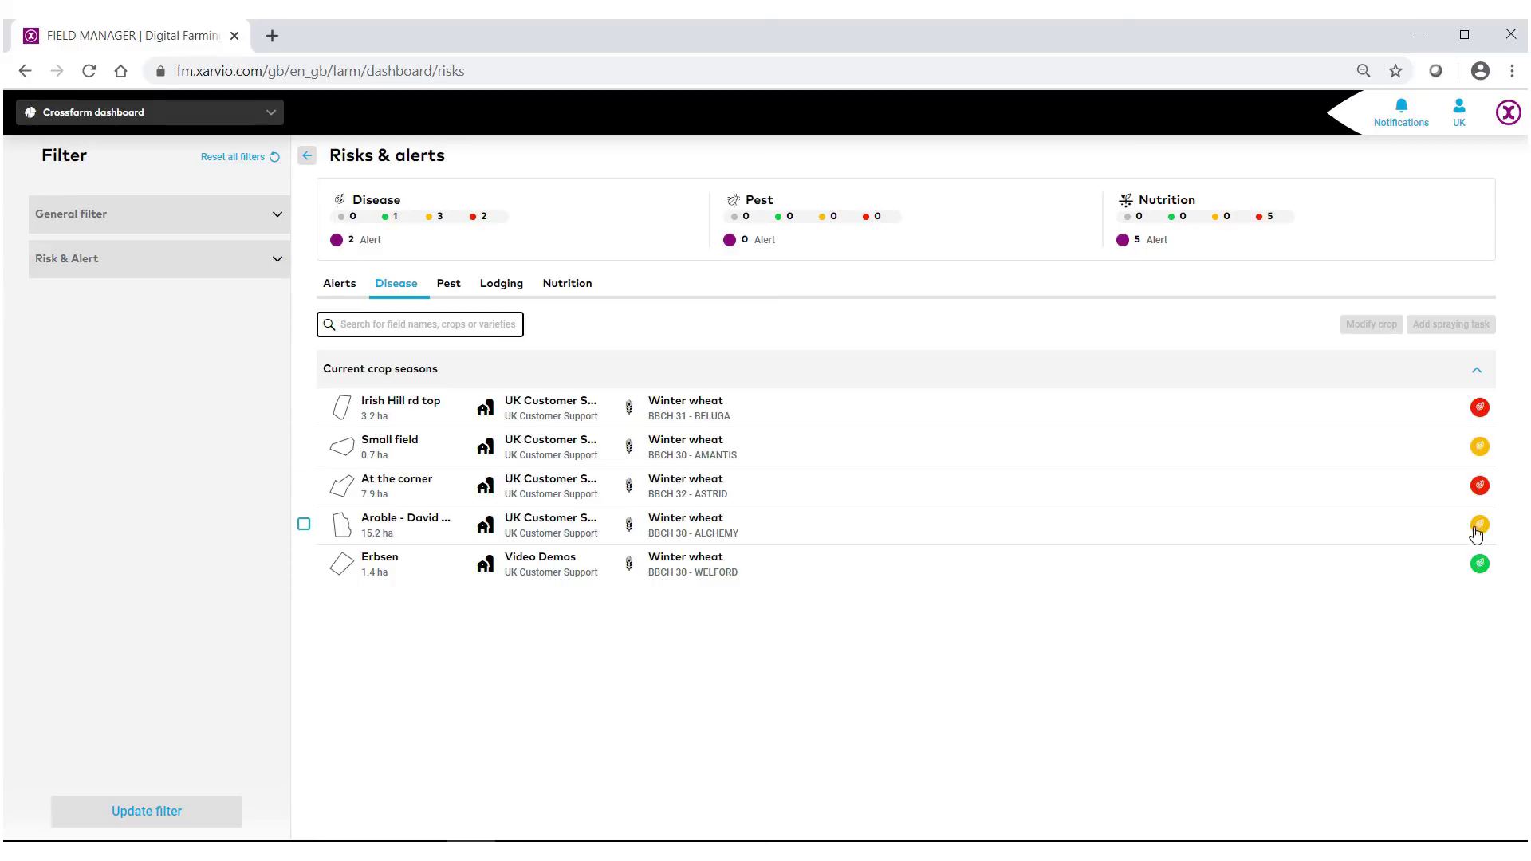
# Step: View the At the corner field's alert details, then close the panel
pyautogui.click(304, 486)
pyautogui.click(310, 488)
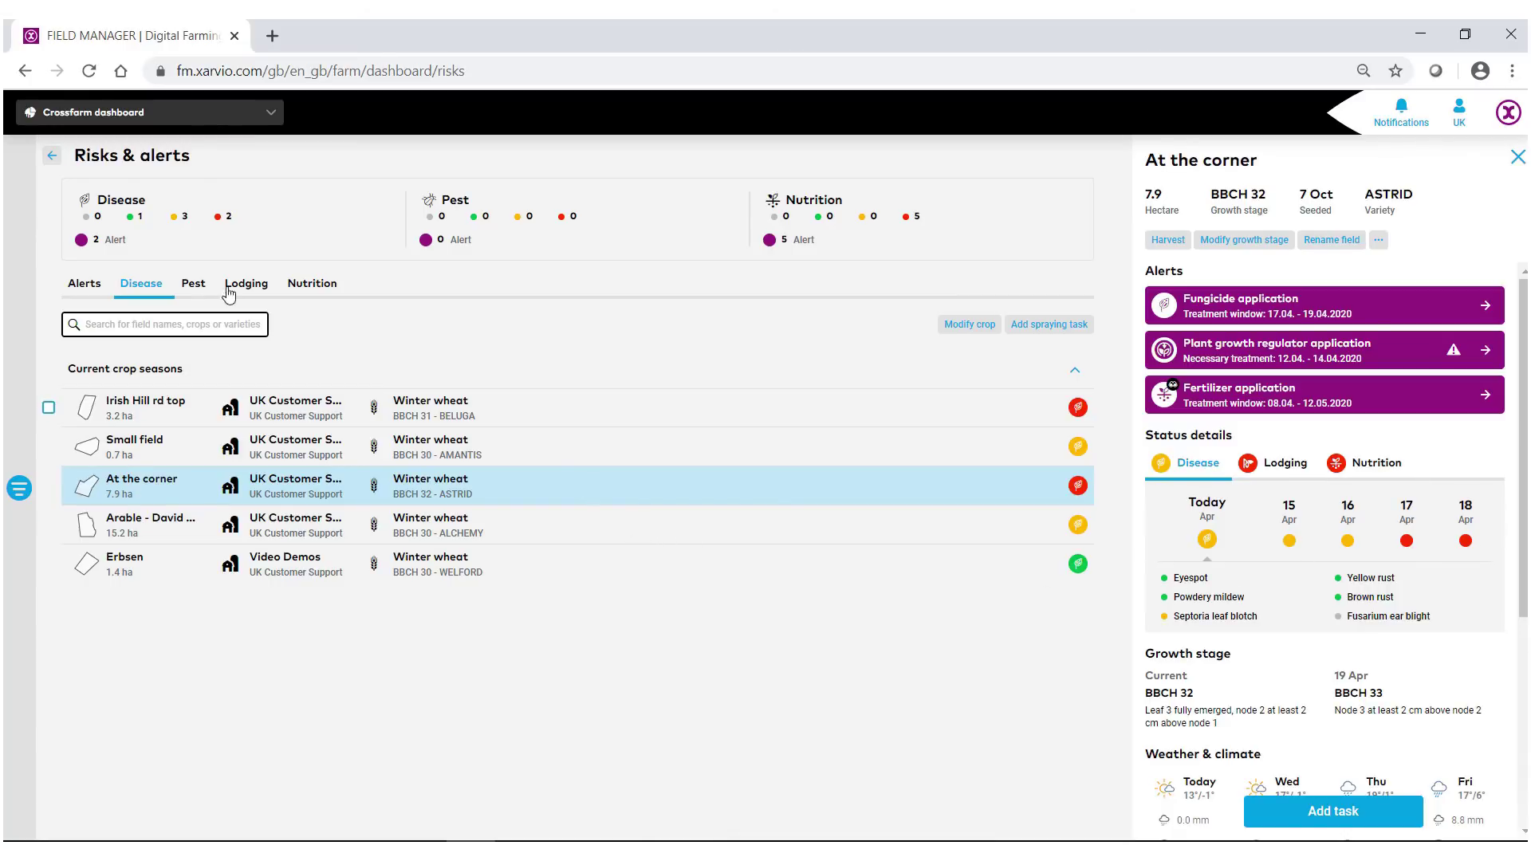
pyautogui.click(1517, 158)
# Step: Check the Pest and Lodging risk tabs, finishing on Nutrition alerts
pyautogui.click(447, 287)
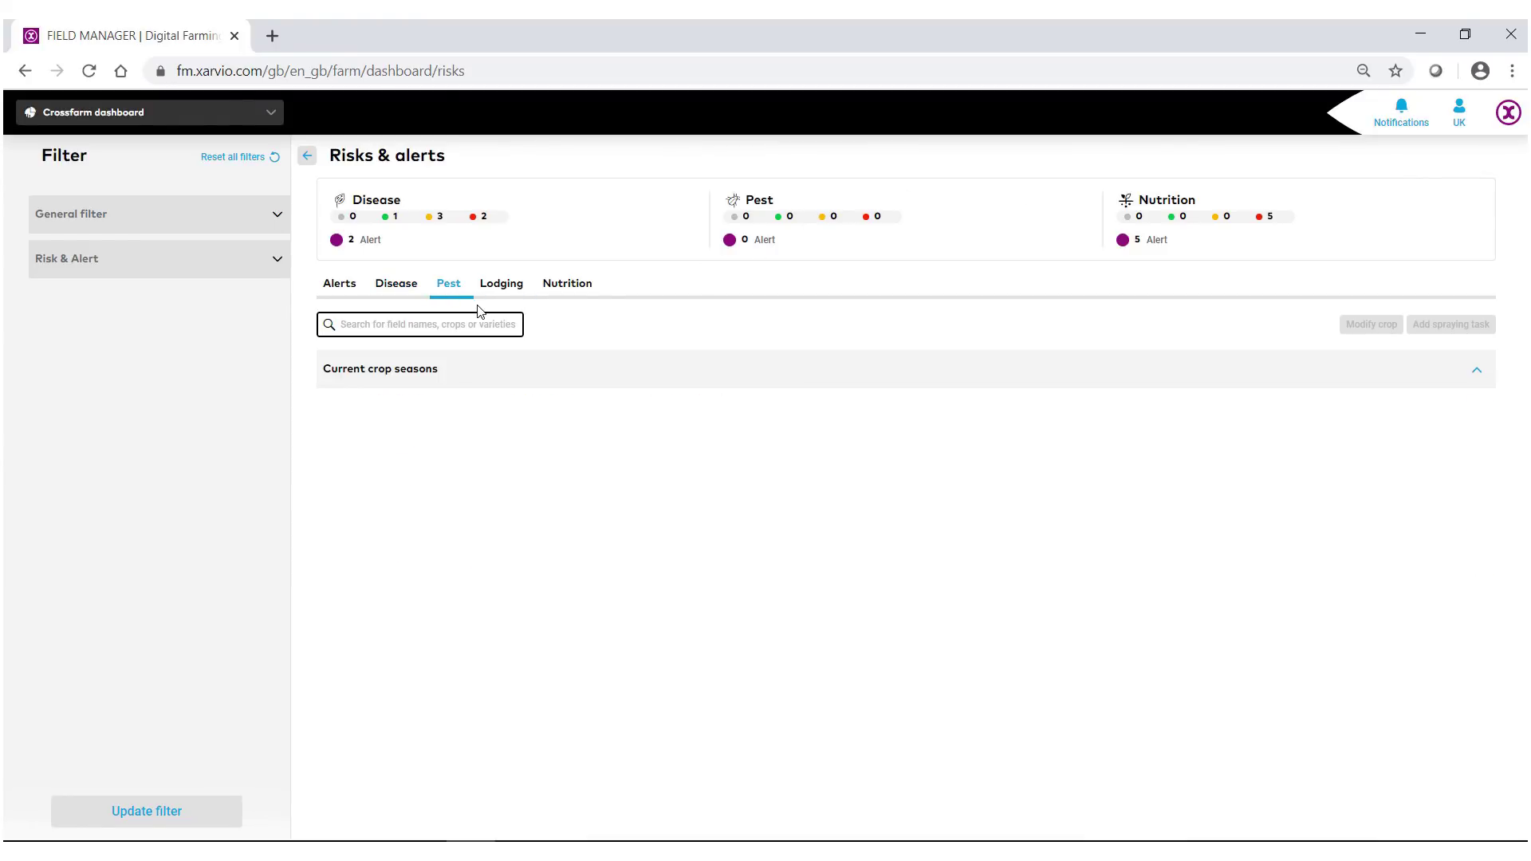
pyautogui.click(495, 296)
pyautogui.click(493, 284)
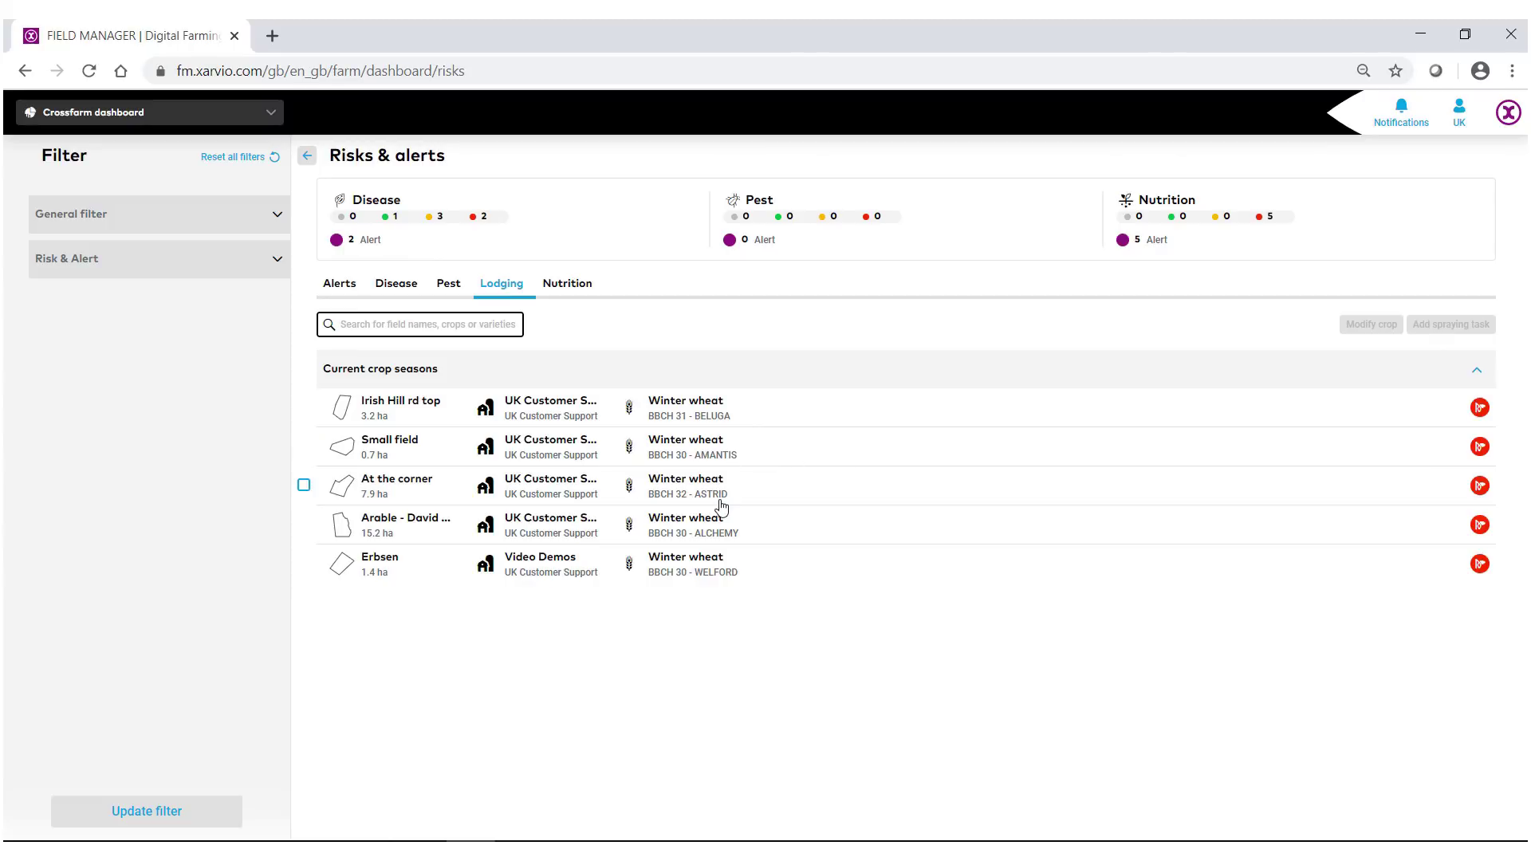
pyautogui.click(574, 288)
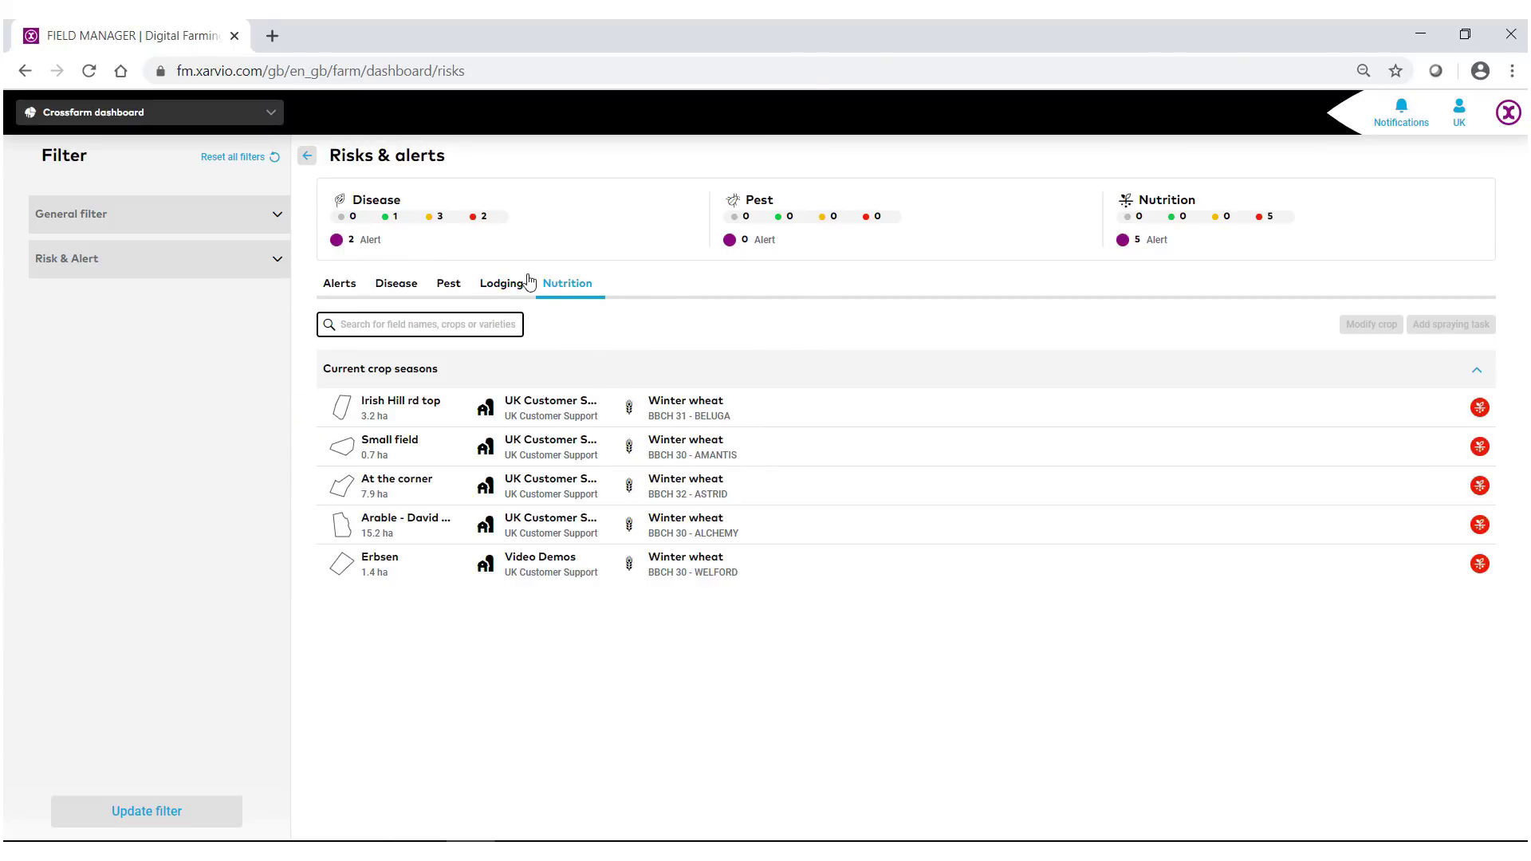
# Step: Go back to the dashboard, view the tasks list grouped by date, and return
pyautogui.click(309, 158)
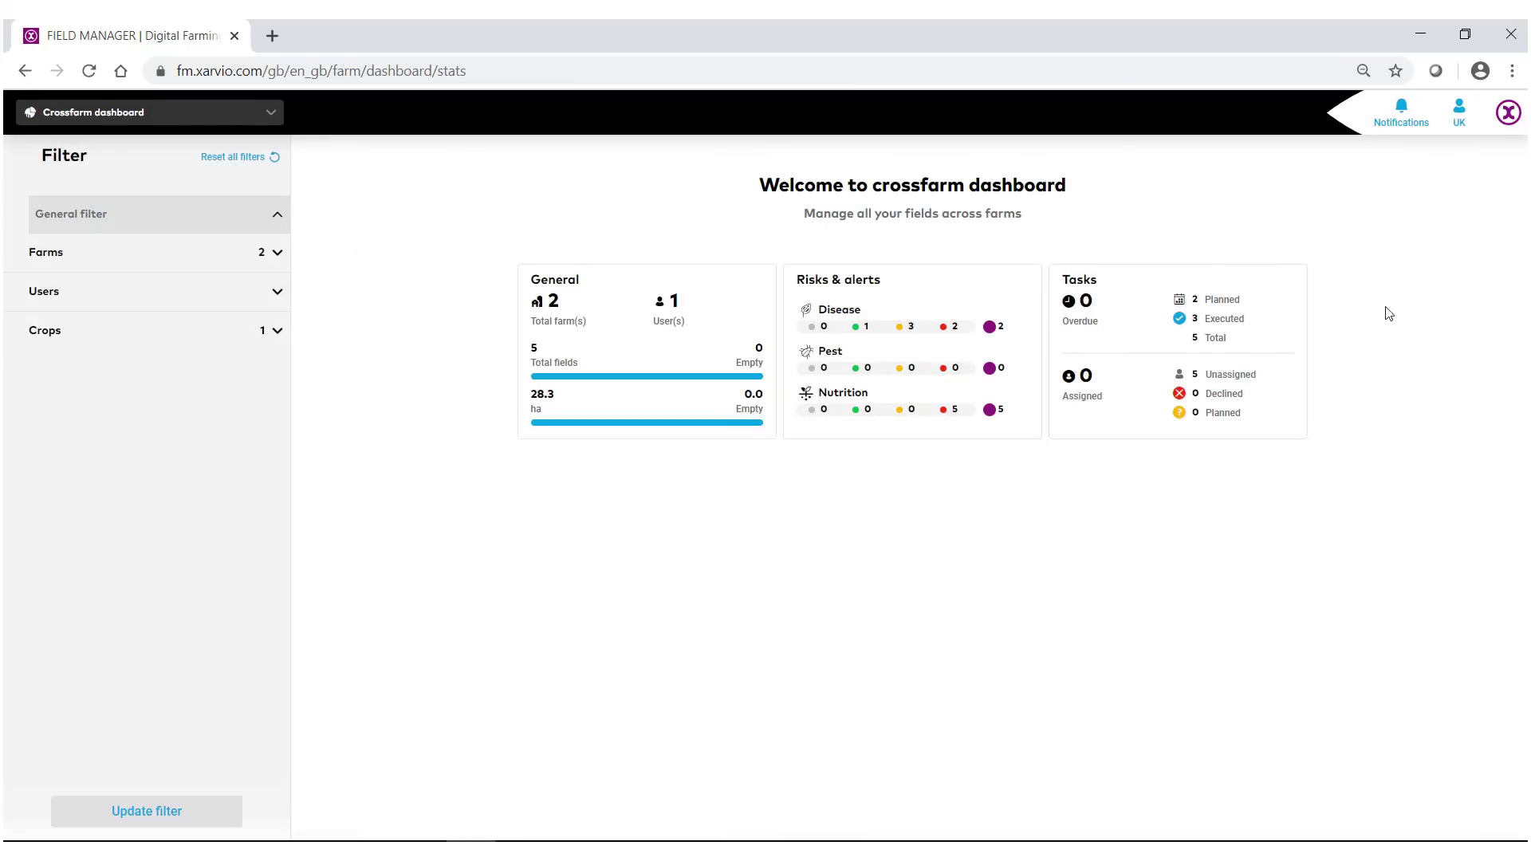
pyautogui.click(1142, 340)
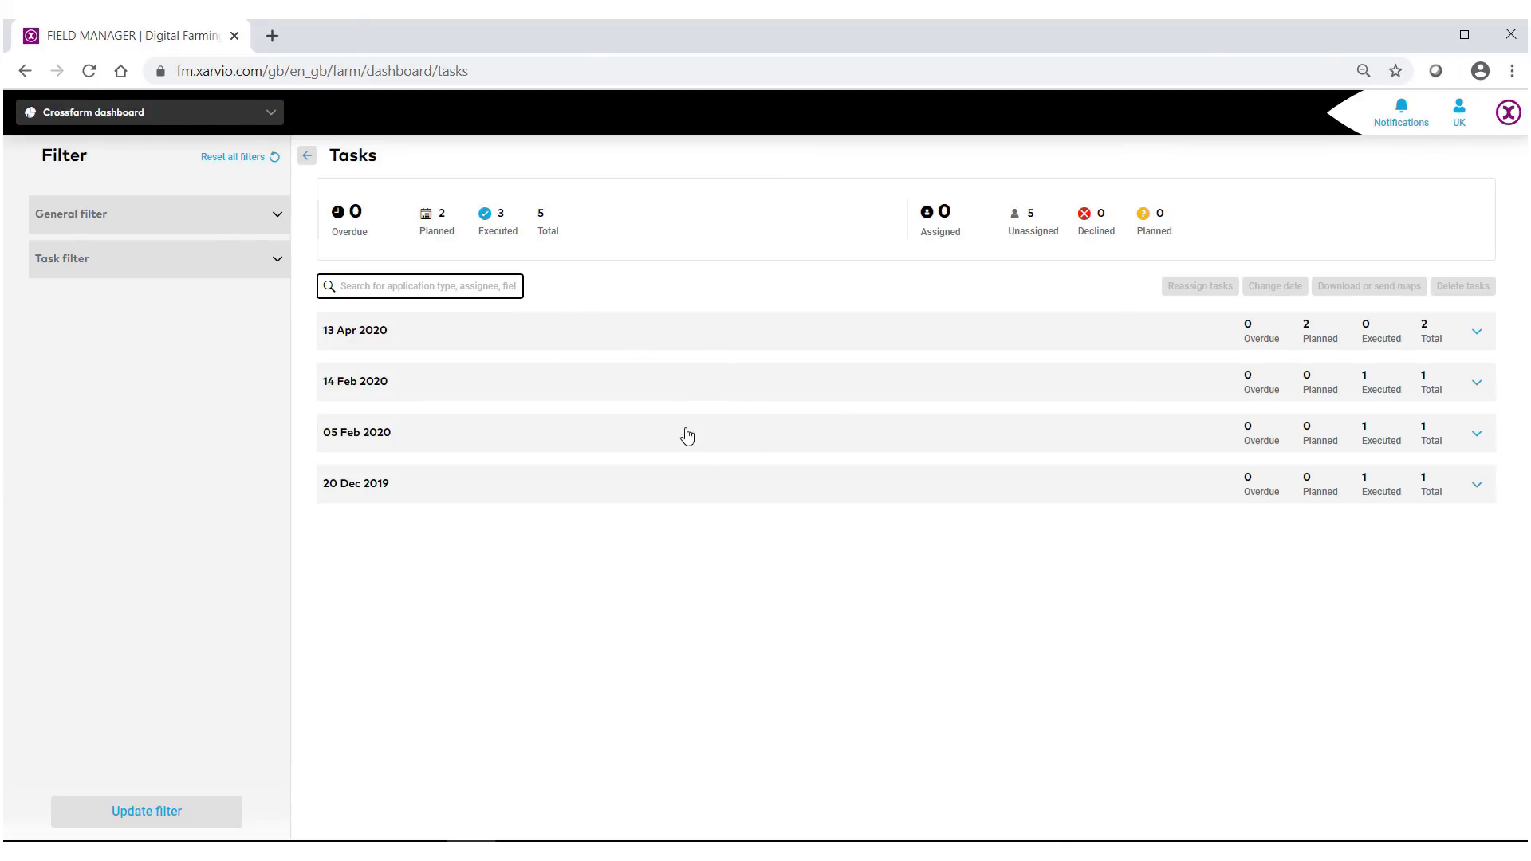
pyautogui.click(307, 156)
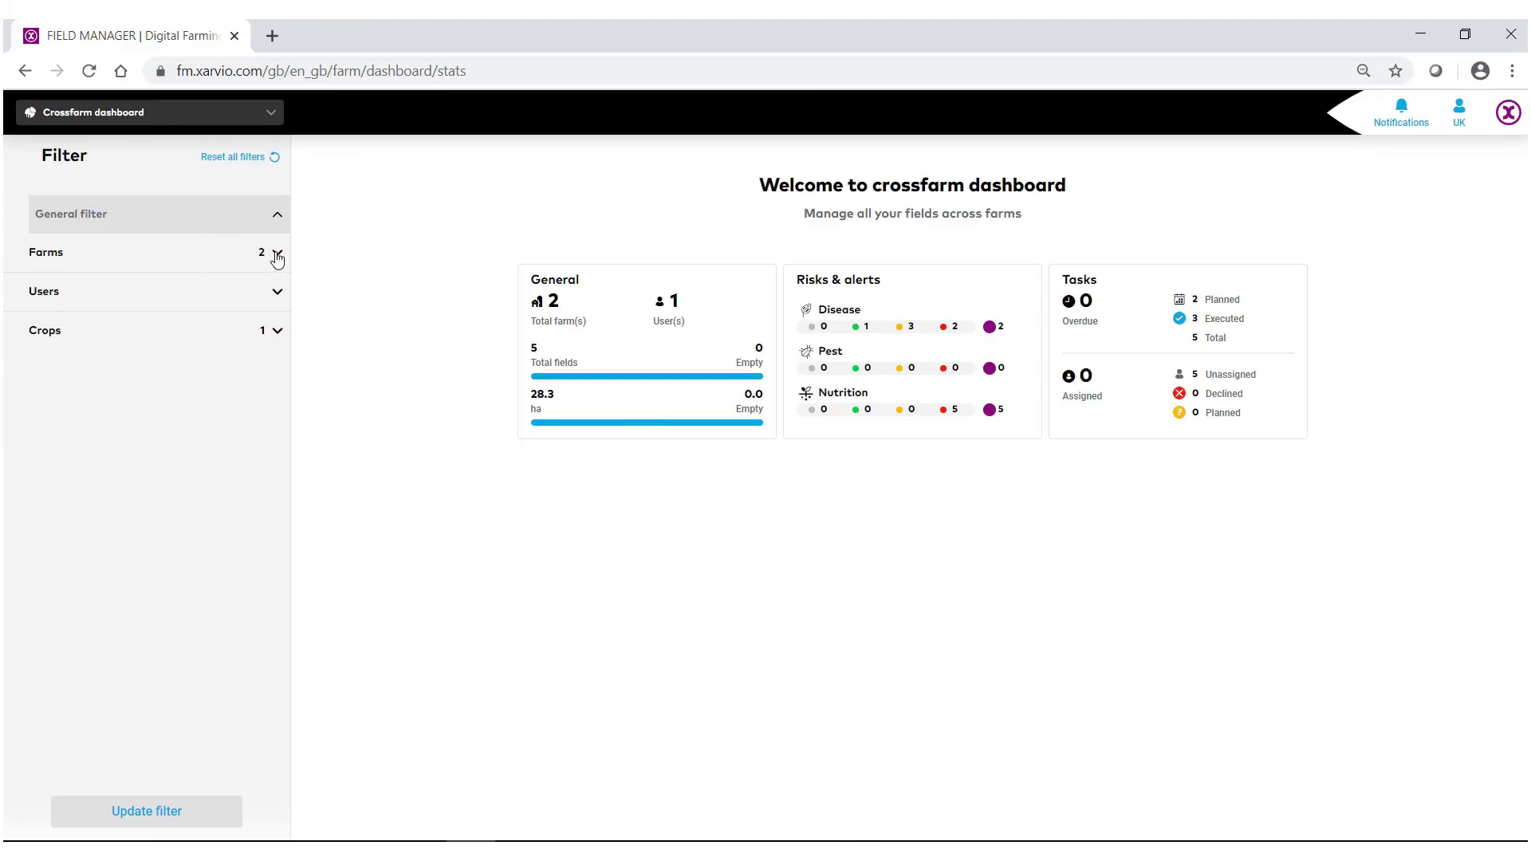
# Step: Add UK Disposable's farm to the farm filter and tick Oilseed rape alongside Winter wheat
pyautogui.click(278, 255)
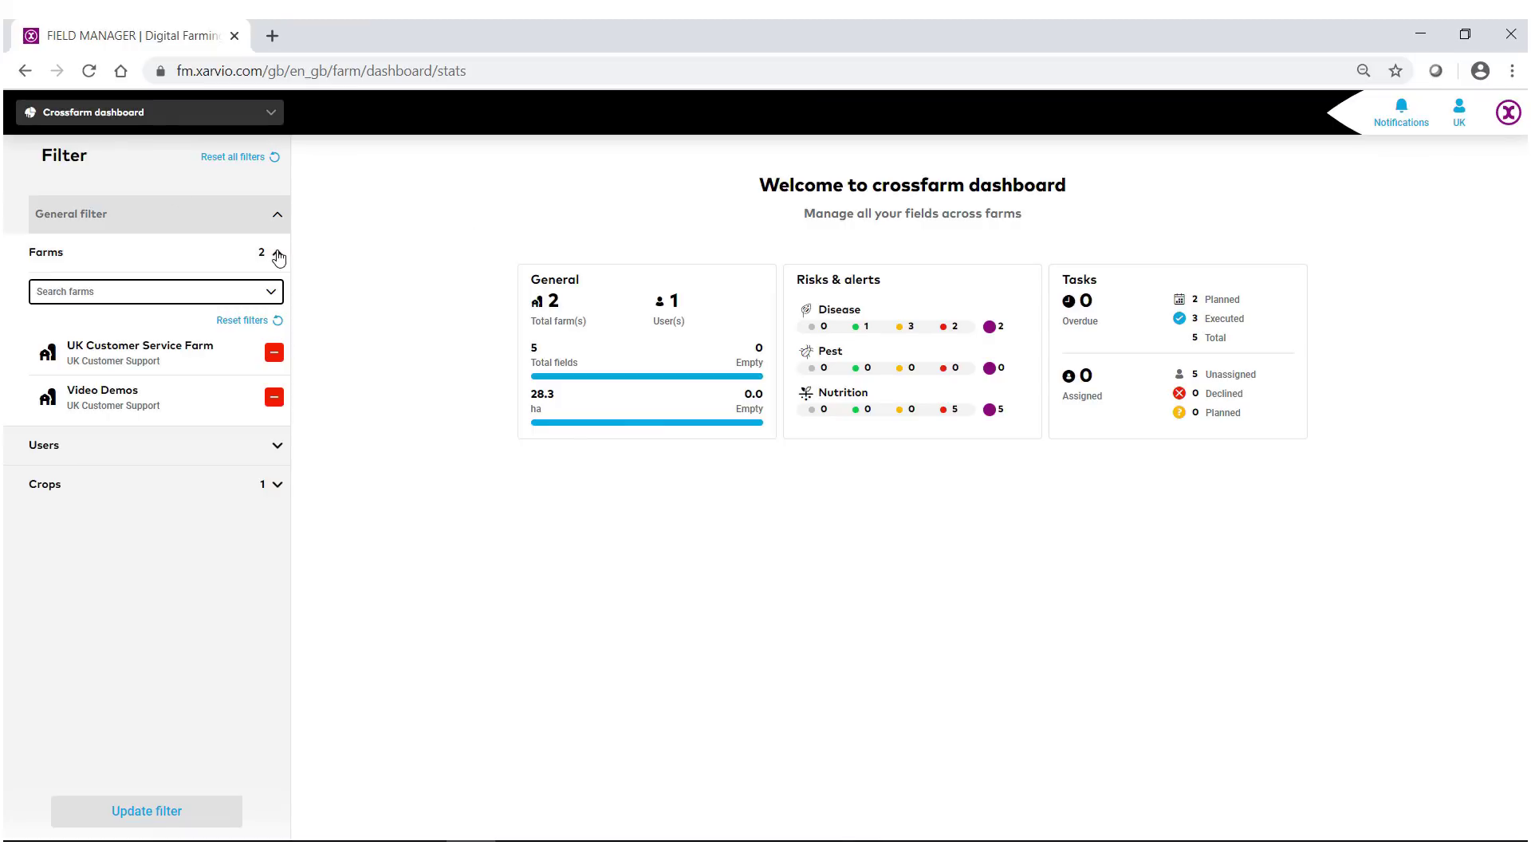
pyautogui.click(271, 292)
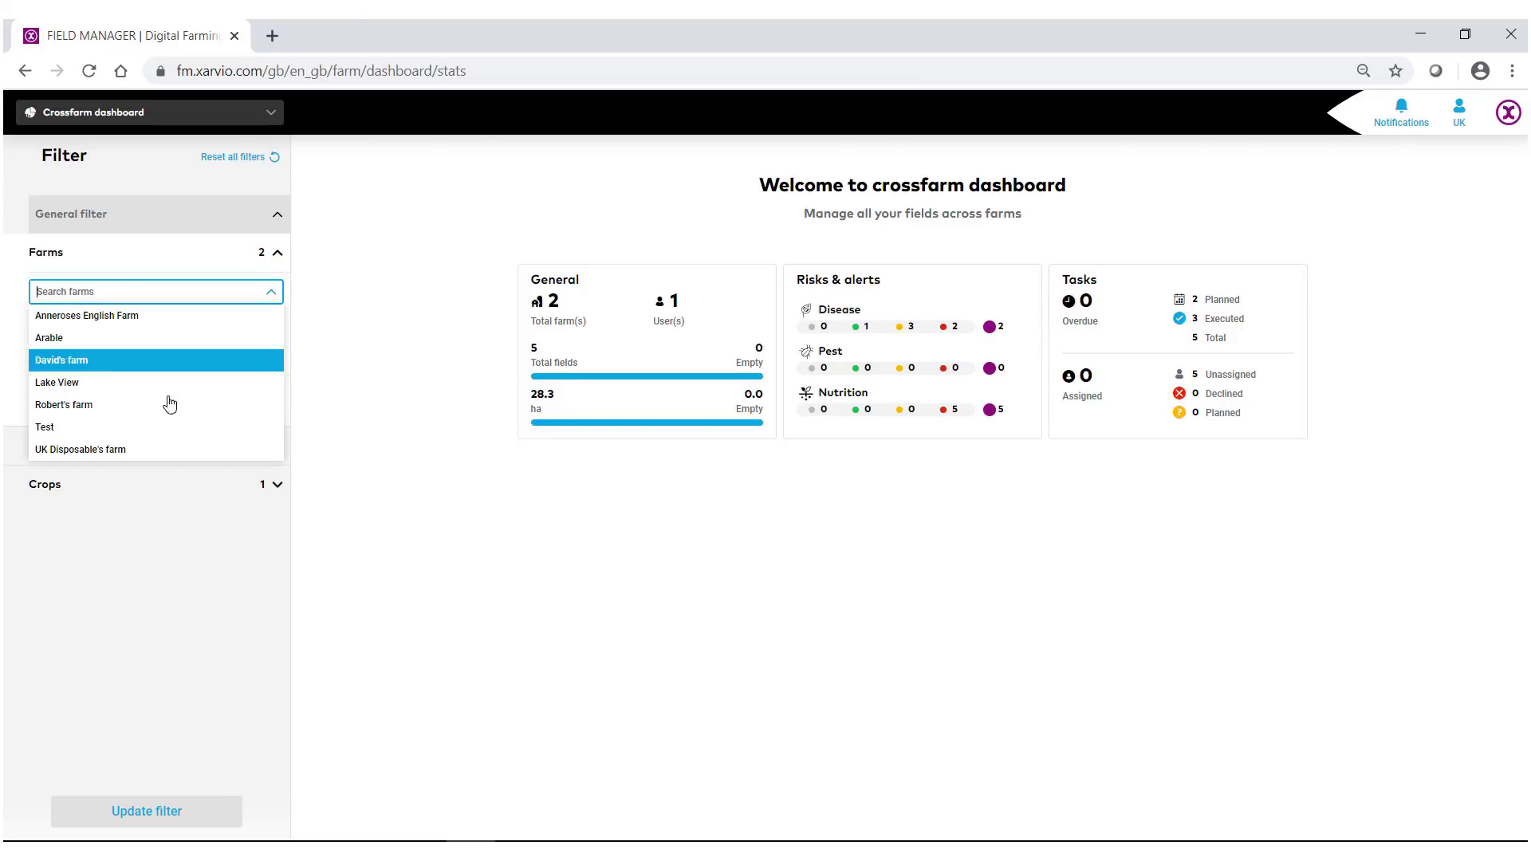
pyautogui.click(148, 449)
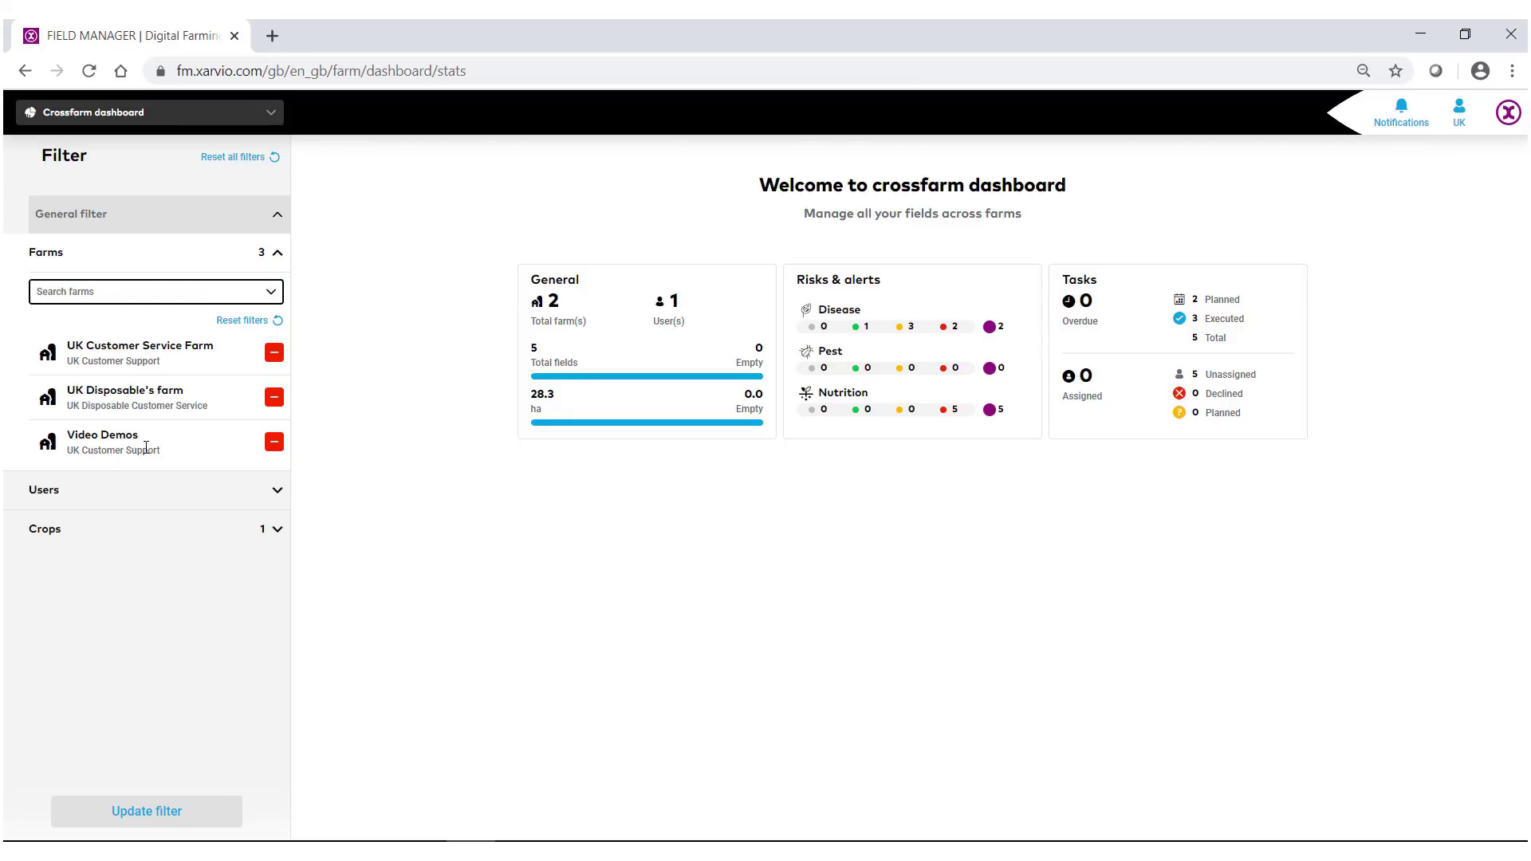
pyautogui.click(278, 530)
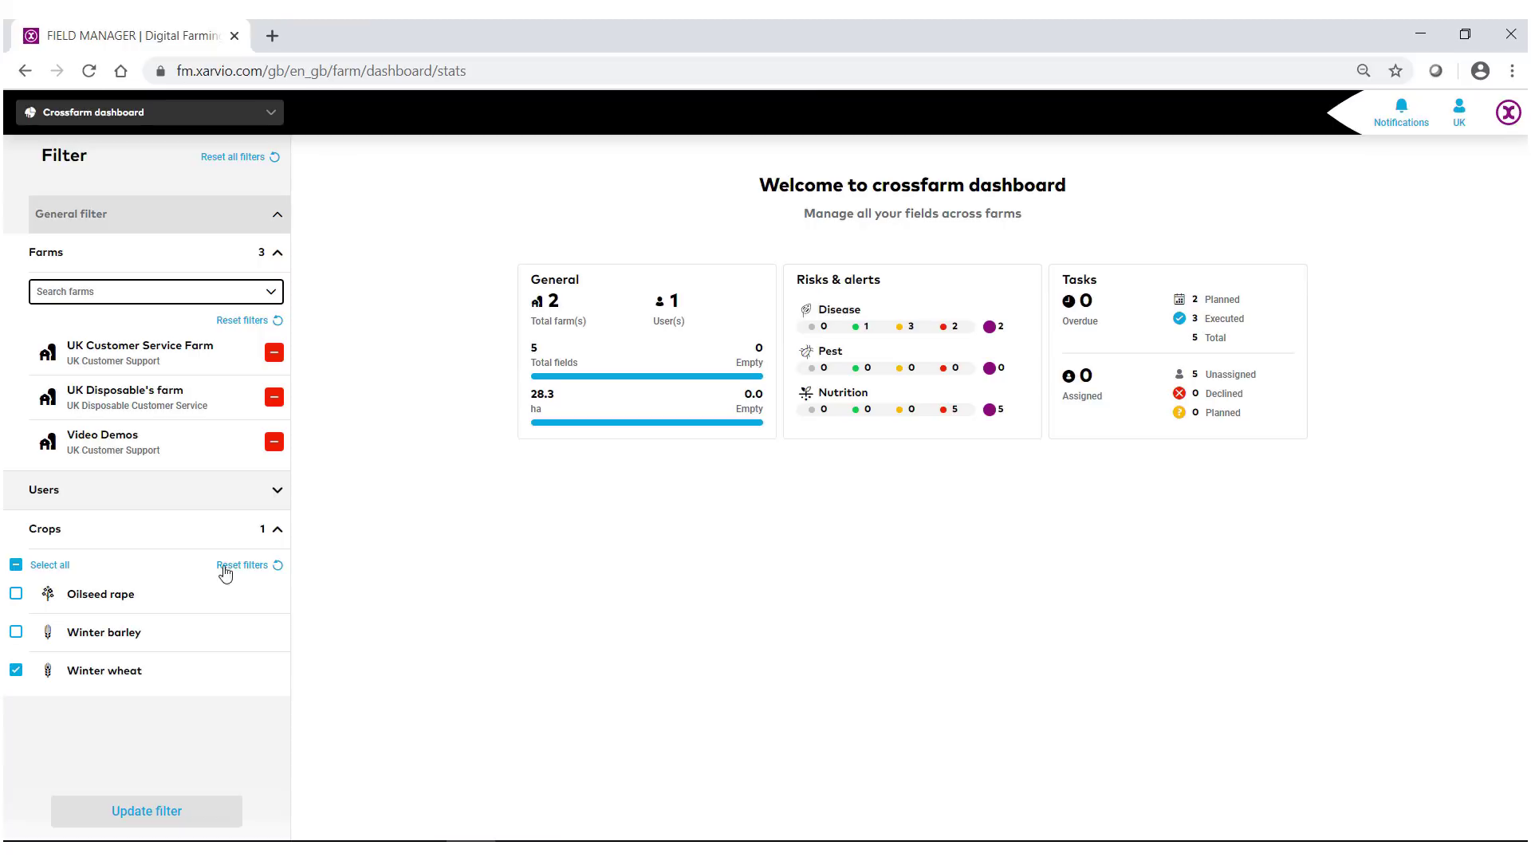
pyautogui.click(15, 594)
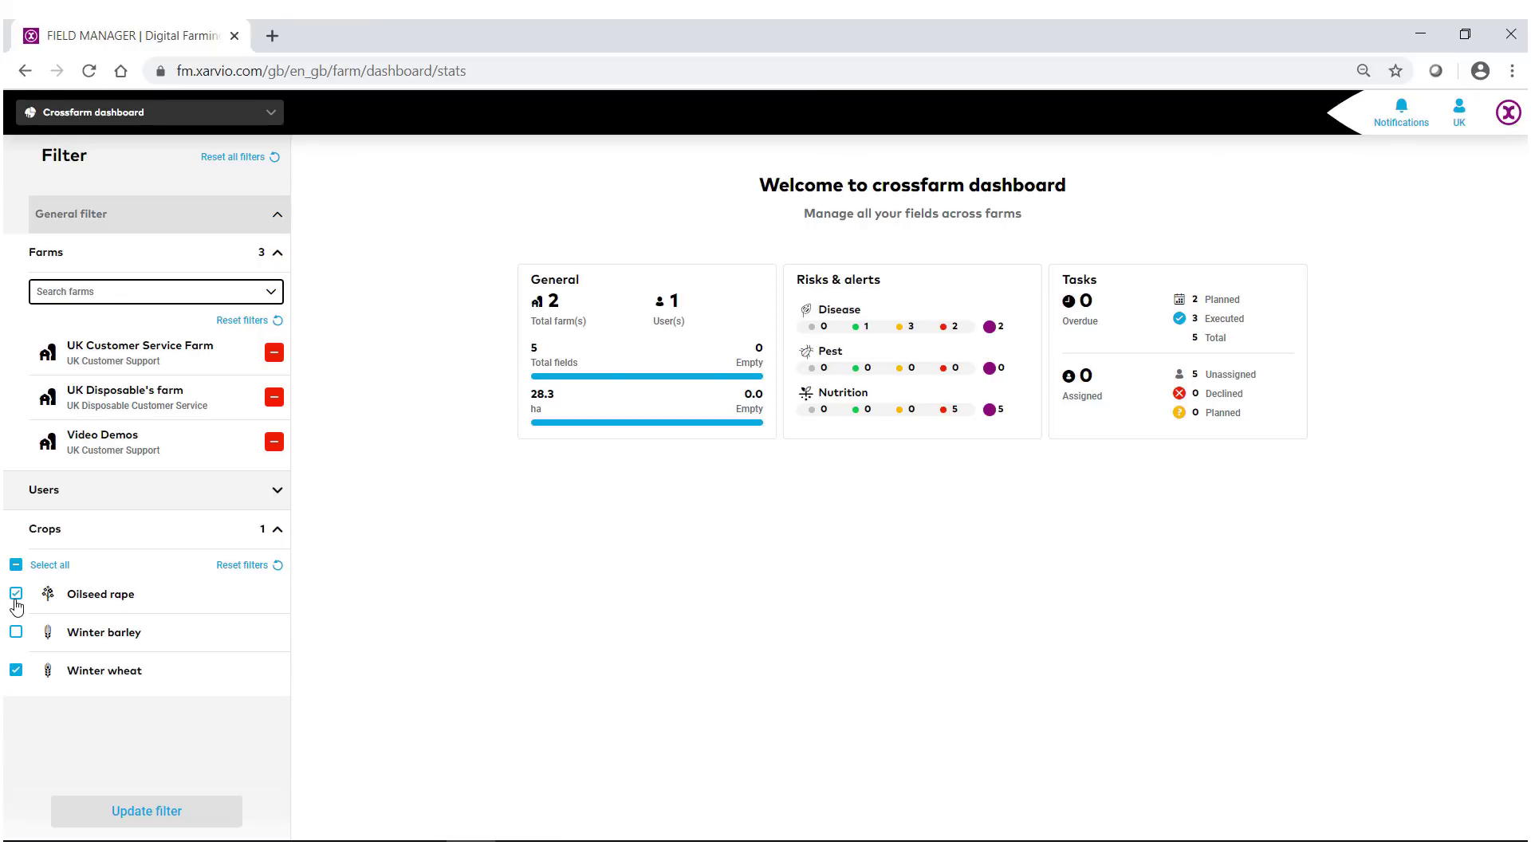